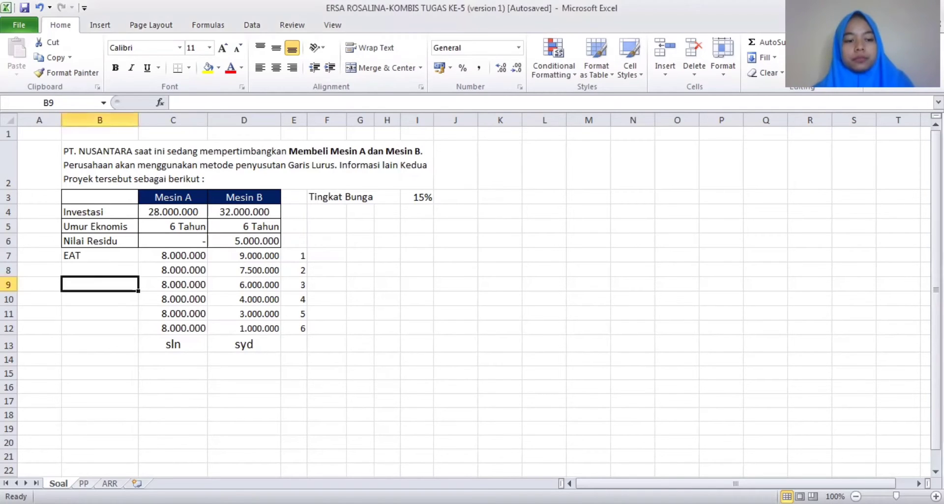
Step: On the PP sheet, enter =C4 in C5 of Mesin A's EAT column and fill it down through year 6 (C9)
key("ctrl+Page_Down")
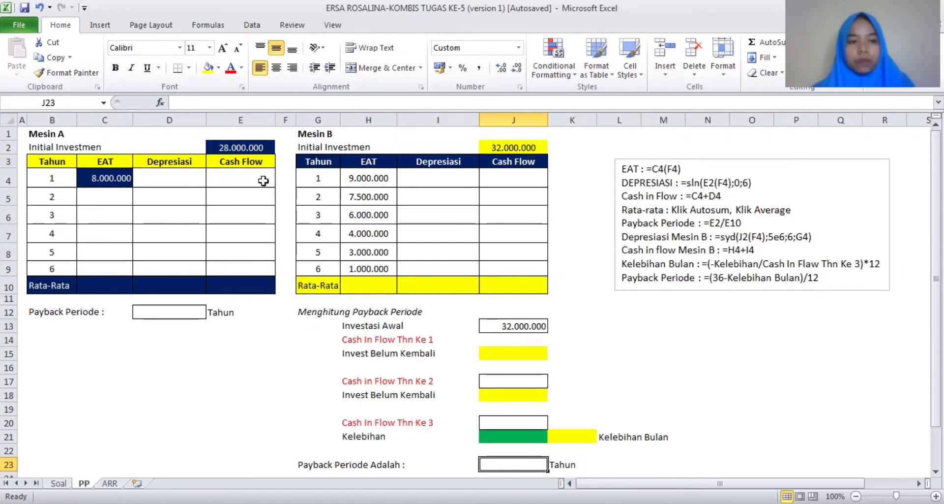
left_click(111, 196)
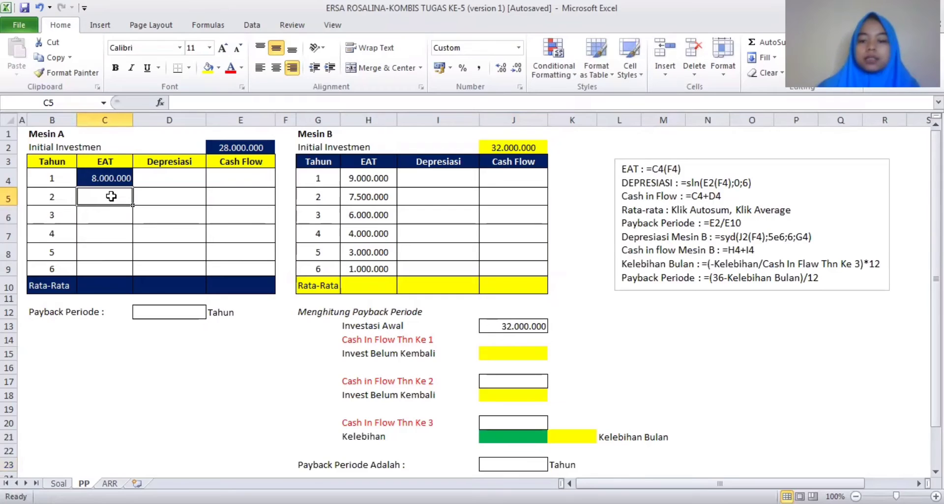
type("=")
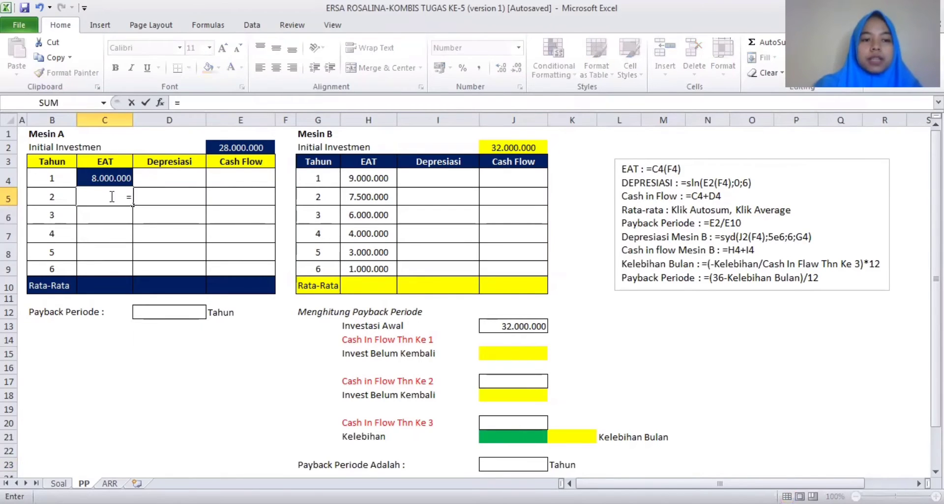
left_click(120, 178)
key("Return")
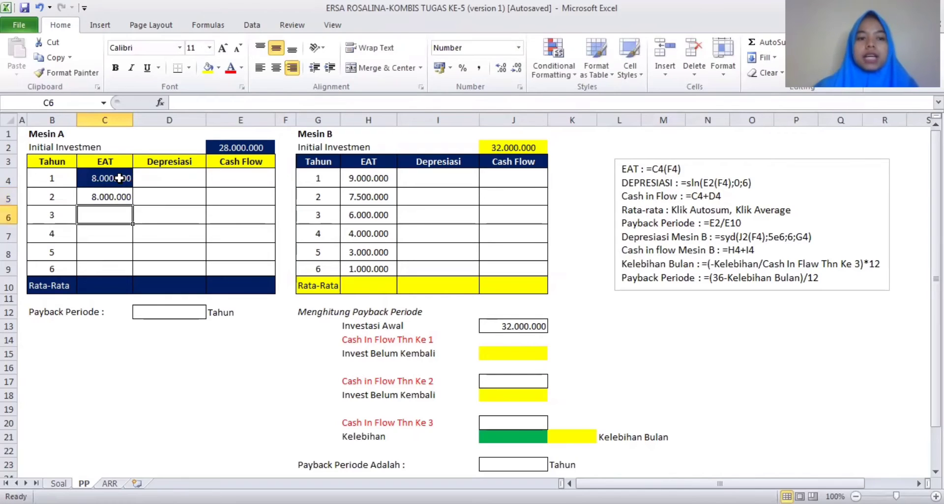
left_click(123, 191)
left_click_drag(132, 206, 131, 269)
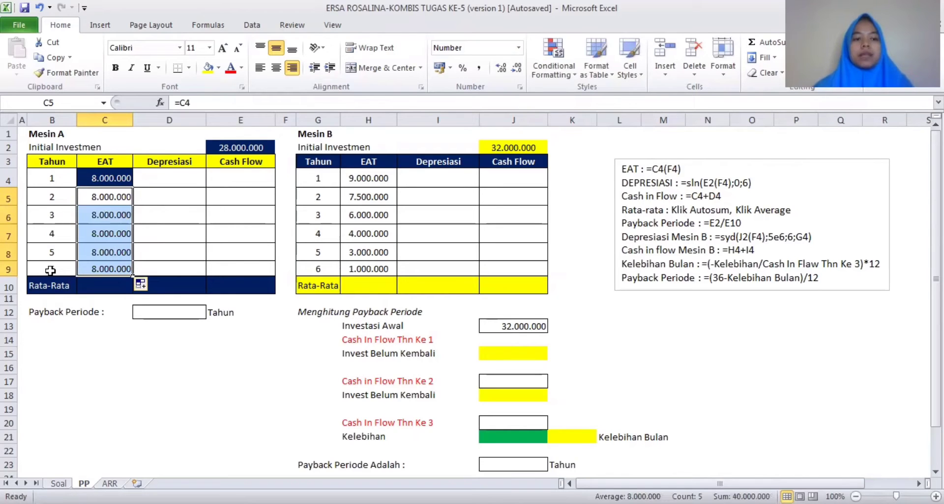
Step: Calculate Mesin A's year 1 straight-line depreciation in D4 with =SLN($E$2;0;6)
left_click(169, 180)
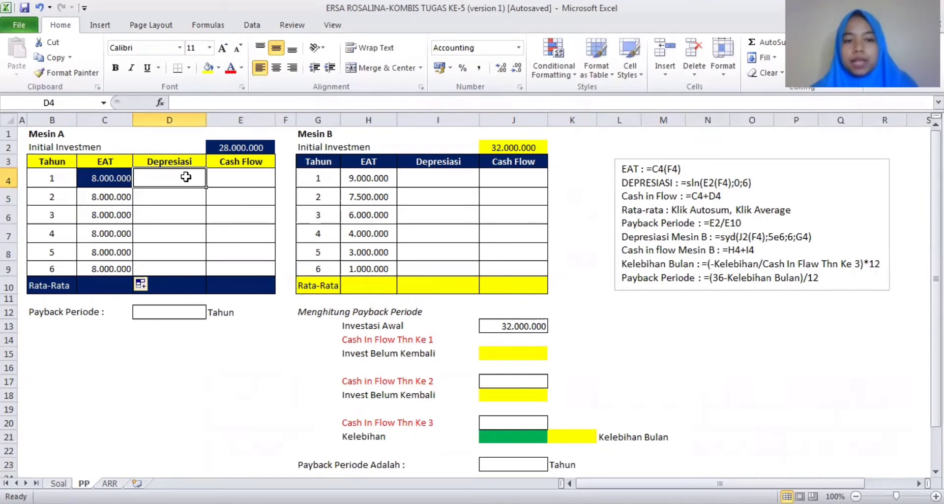
type("=")
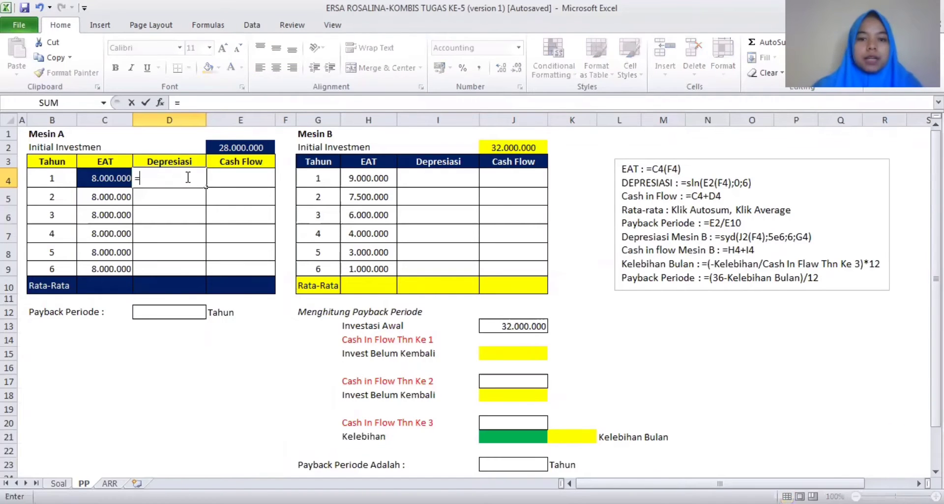
type("s")
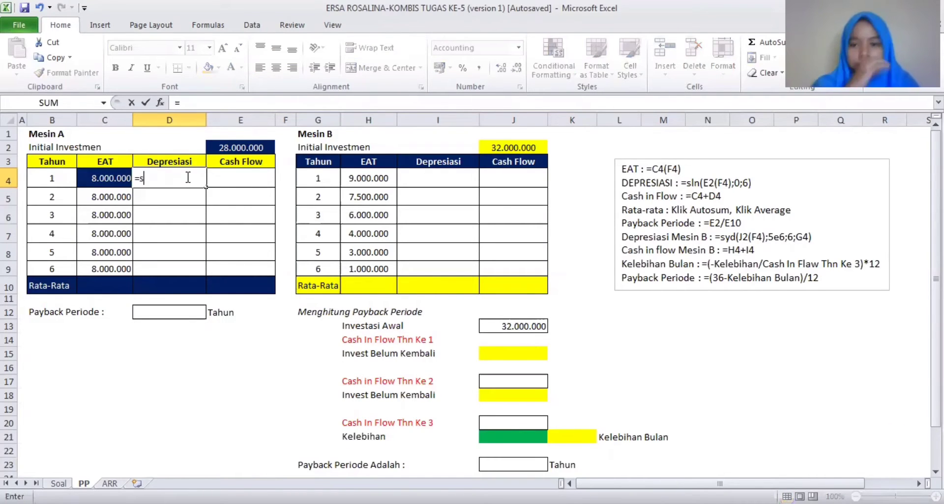
type("ln(")
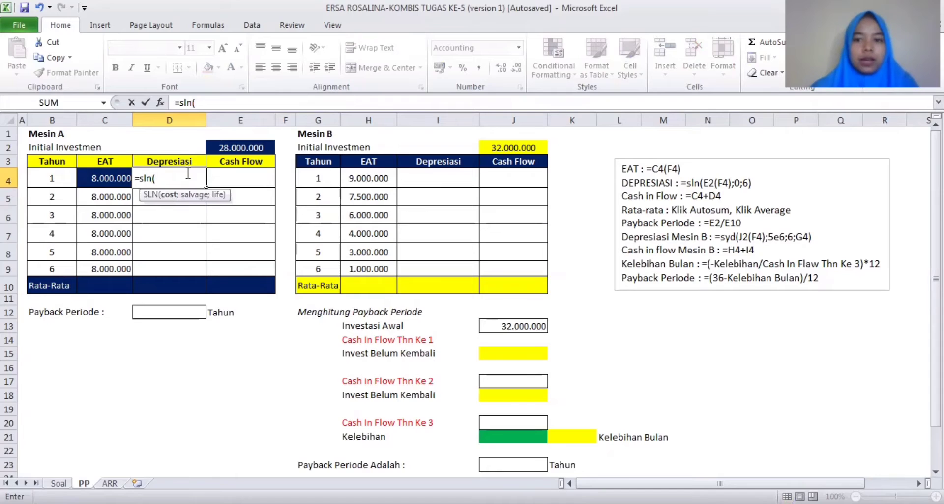
left_click(247, 146)
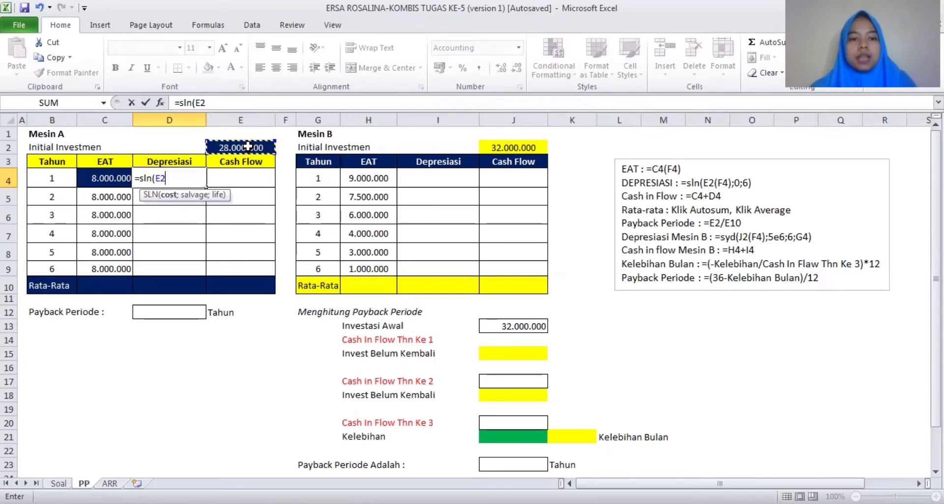
key("F4")
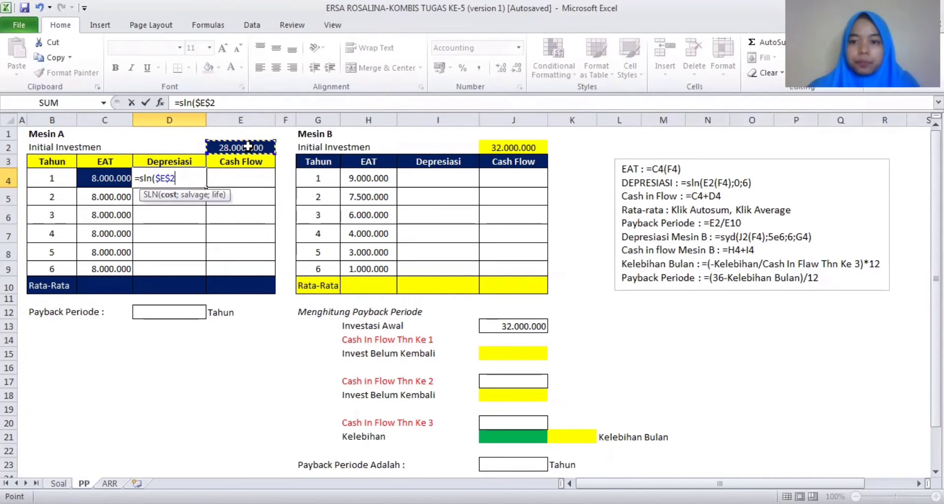
type(";")
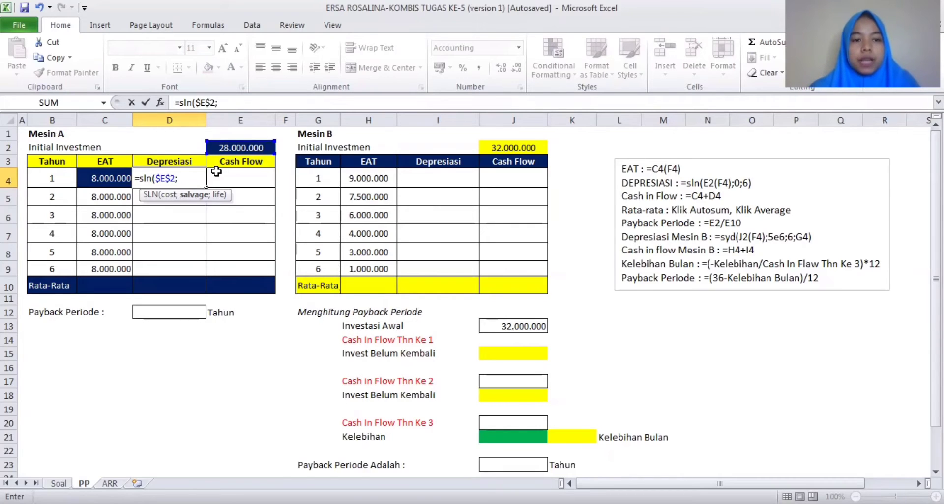
type("0;")
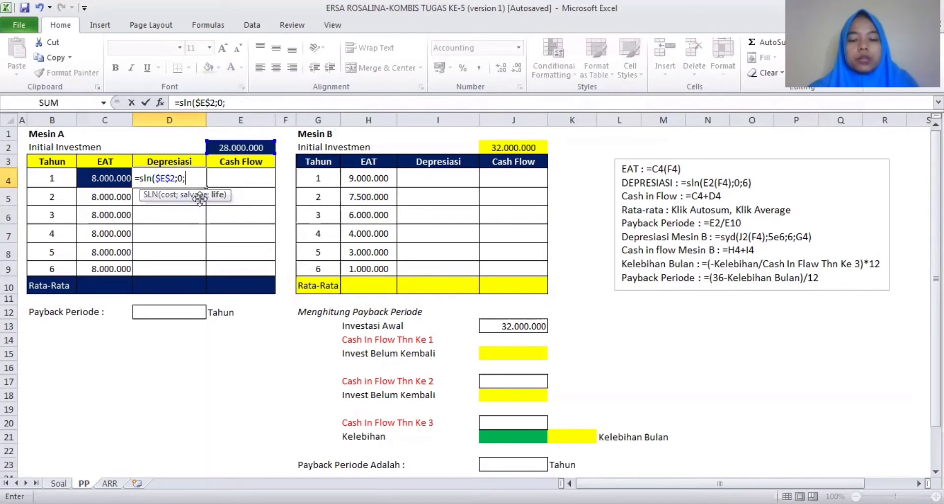
type("6)")
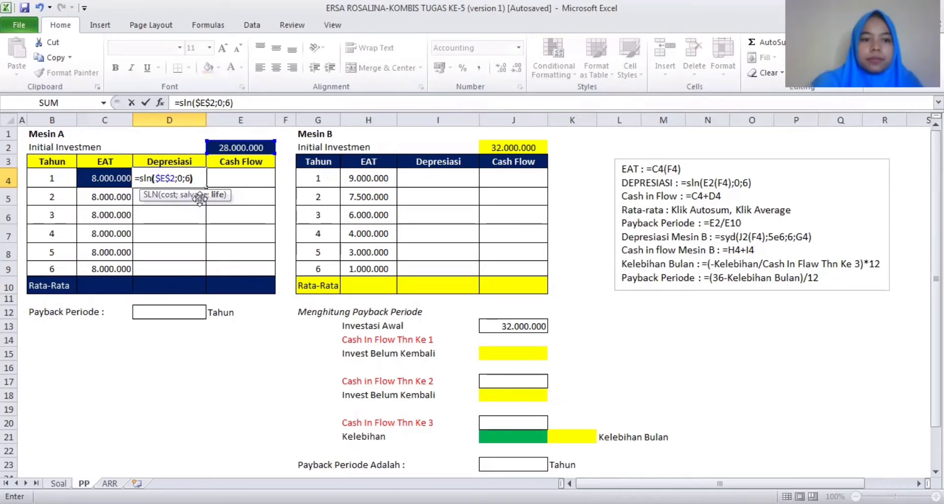
key("Return")
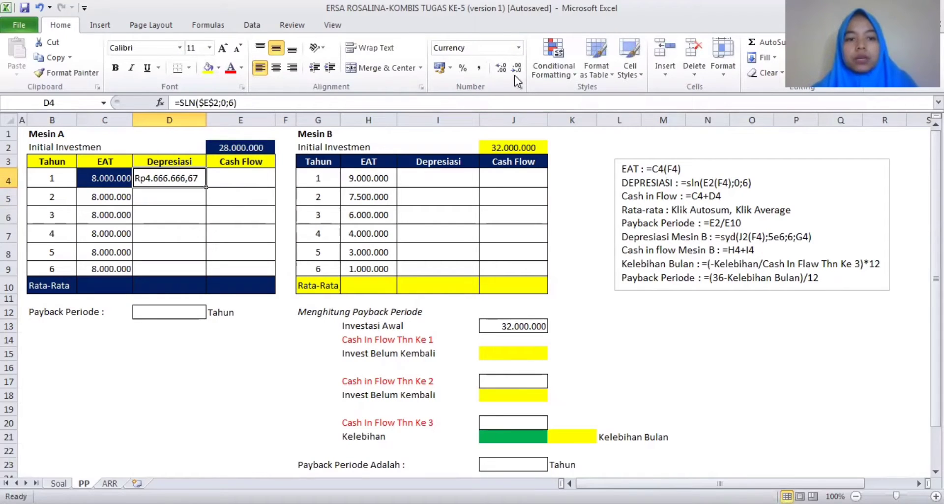
Step: Apply the comma number style to Mesin A's year 1 depreciation and fill it down through year 6 (D9)
left_click(480, 70)
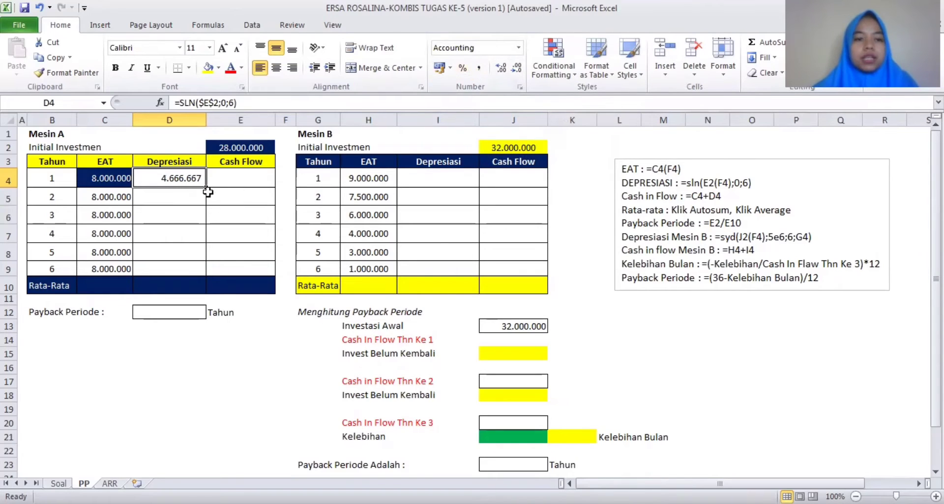
left_click_drag(206, 187, 199, 278)
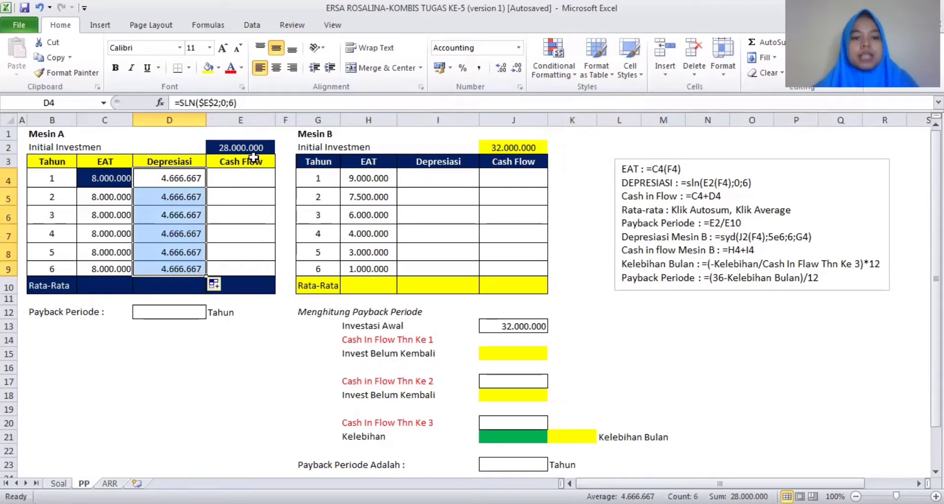
Step: Calculate Mesin A's year 1 cash flow in E4 with =C4+D4 and fill it down through year 6 (E9)
left_click(251, 176)
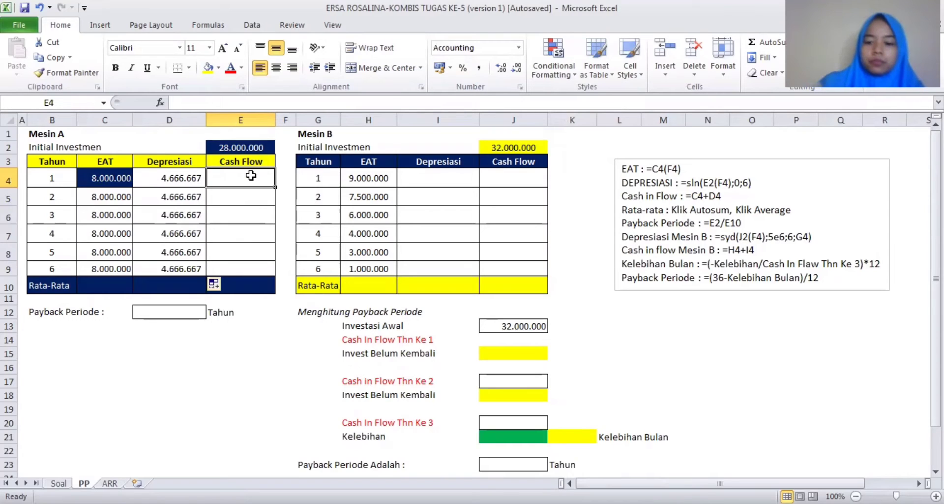
type("=")
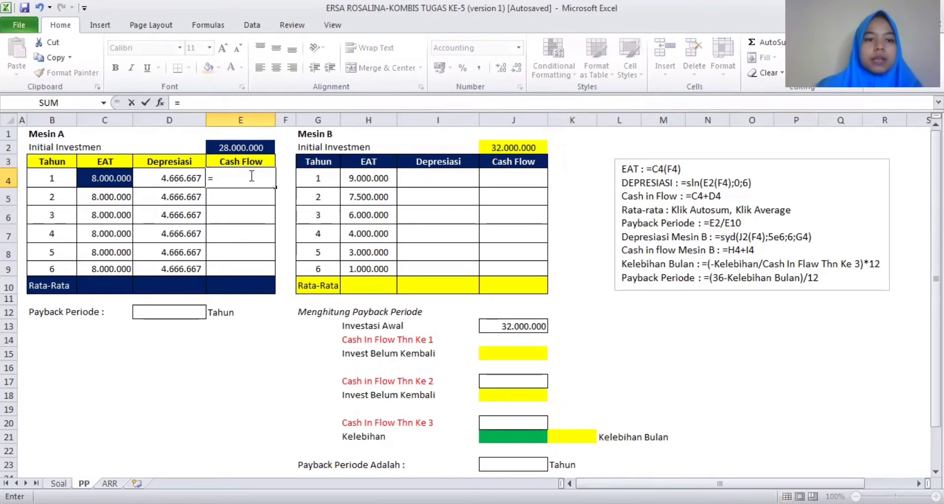
left_click(110, 180)
type("+")
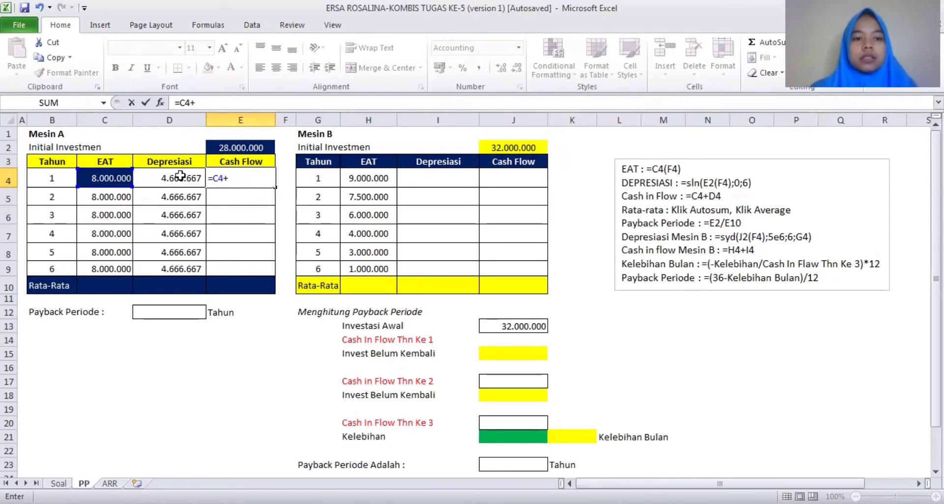
left_click(181, 175)
key("Return")
left_click(245, 177)
left_click_drag(275, 188, 271, 278)
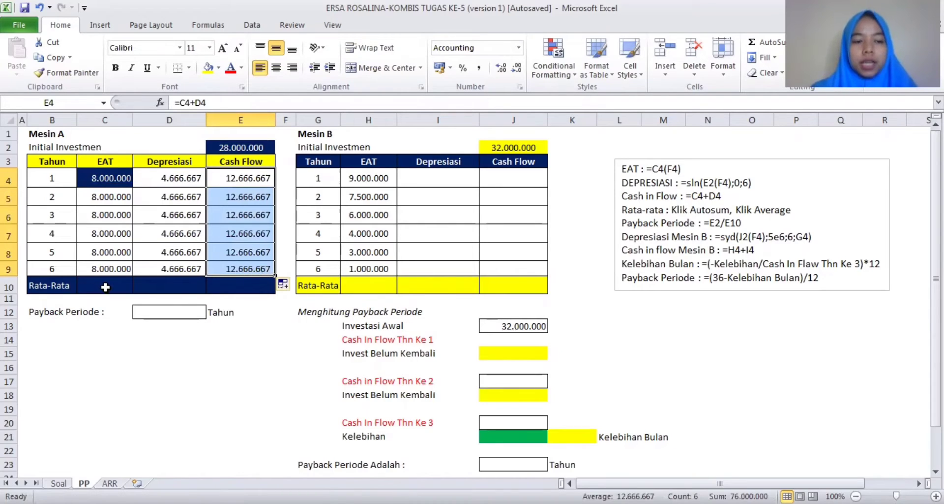
Step: Fill Mesin A's Rata-Rata row (C10:E10) with the averages of the EAT, Depresiasi and Cash Flow columns
left_click_drag(105, 287, 222, 290)
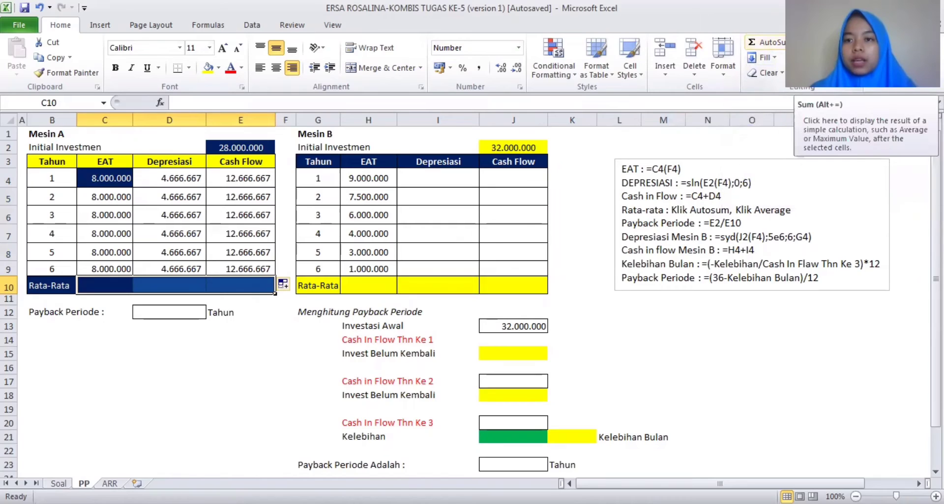
left_click(787, 41)
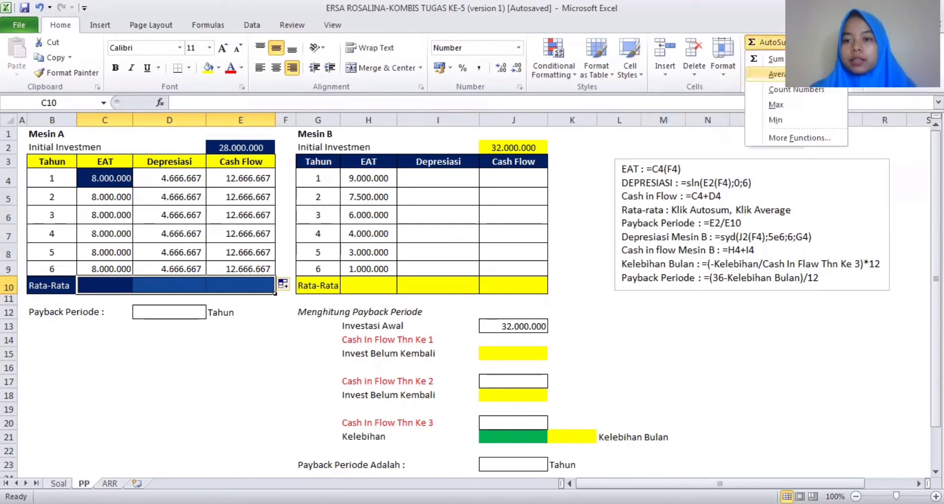
left_click(780, 74)
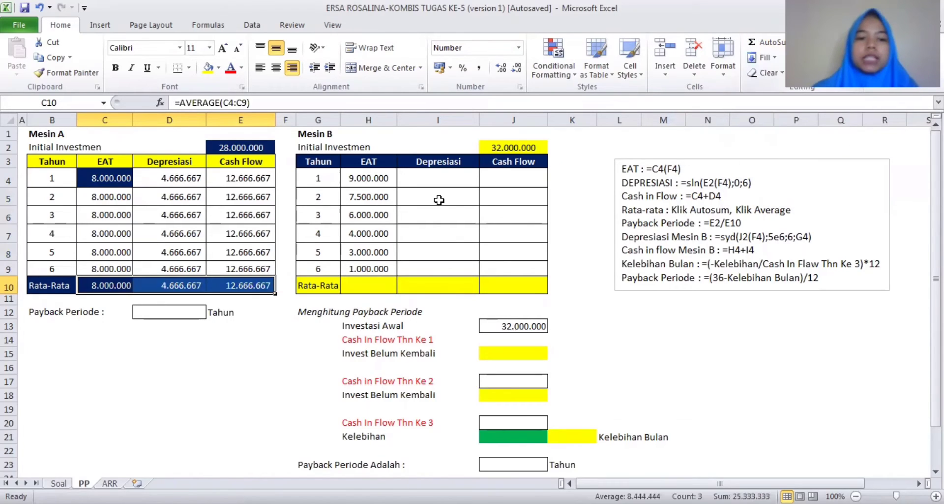
Step: Calculate Mesin A's payback period in D12 by dividing the initial investment by the average cash flow, =E2/E10
left_click(177, 311)
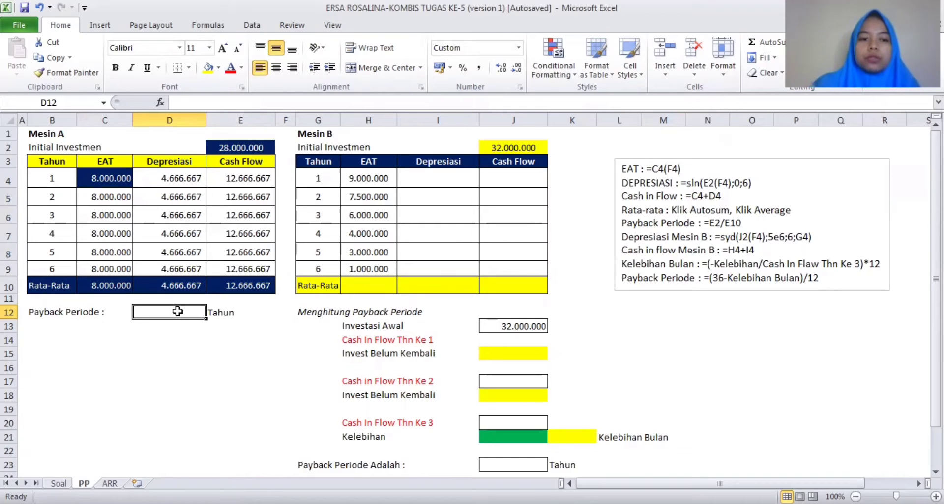
type("=")
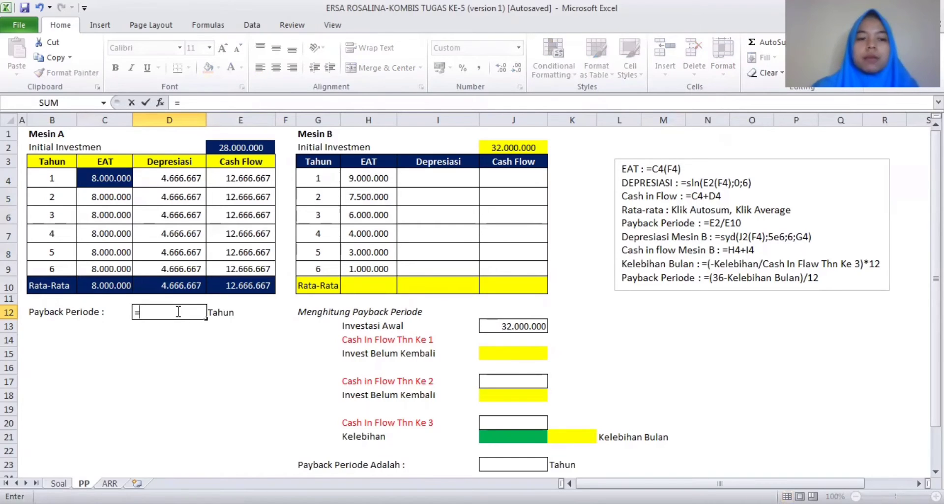
left_click(242, 147)
type("/")
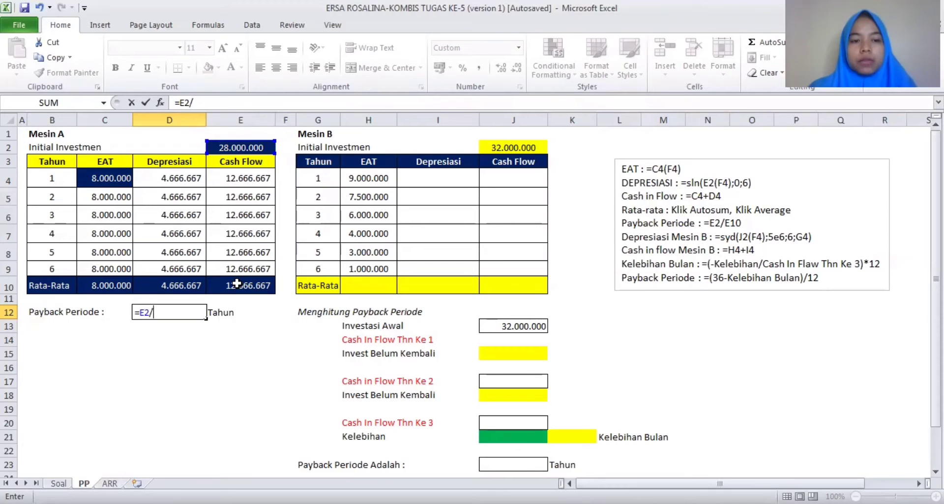
left_click(237, 283)
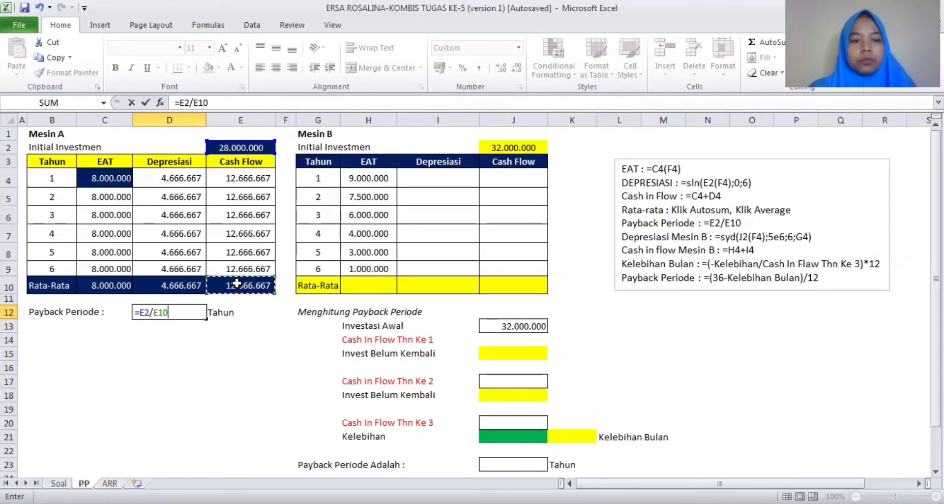
key("Return")
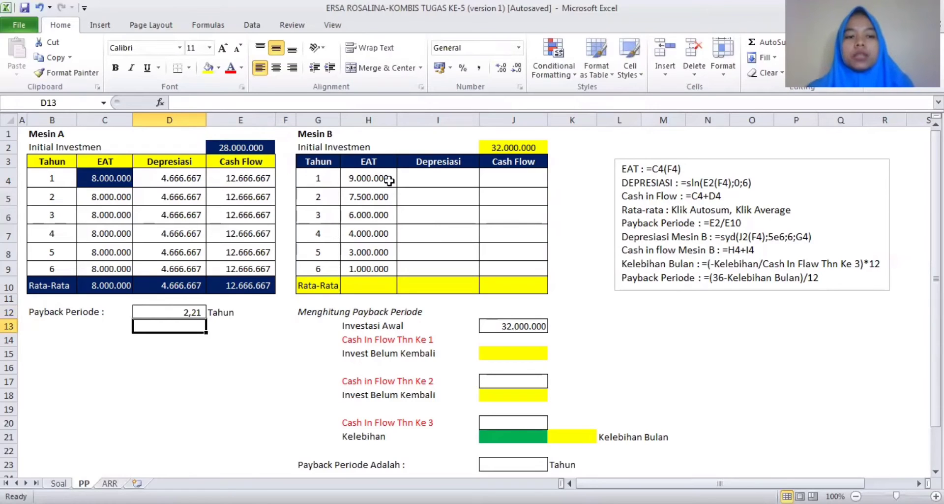
Step: Calculate Mesin B's year 1 depreciation in I4 with =syd($J$2;5e6;6;G4), keeping the investment reference absolute
left_click(419, 182)
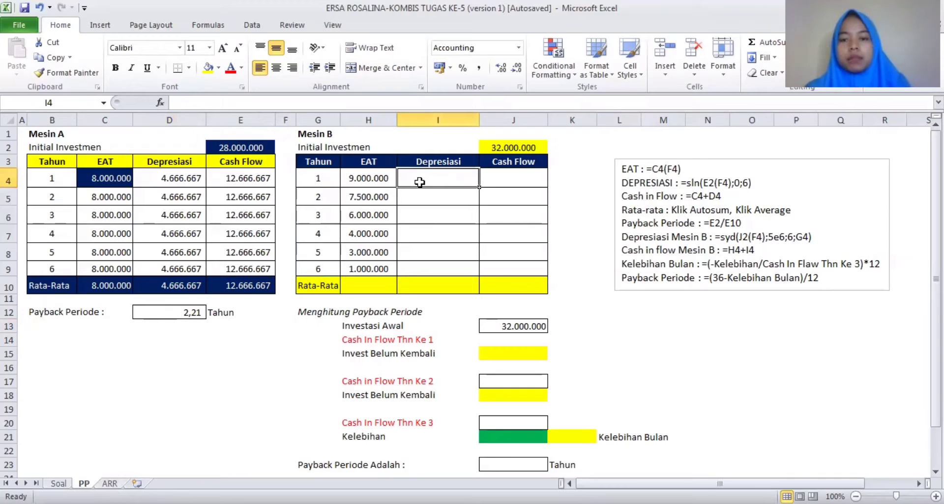
type("=")
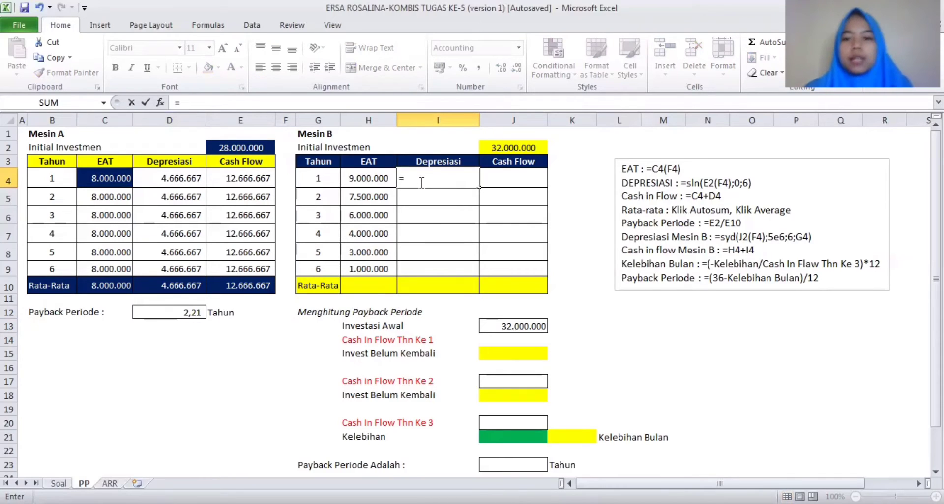
type("s")
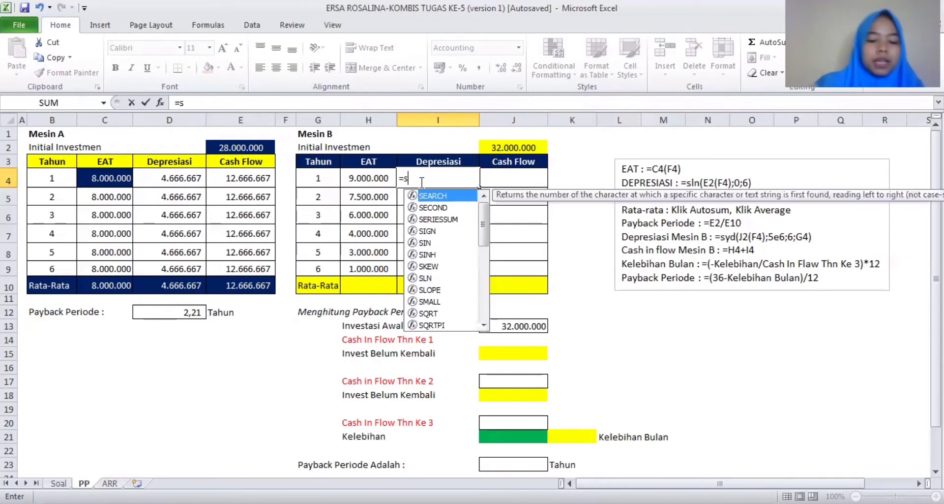
type("yd")
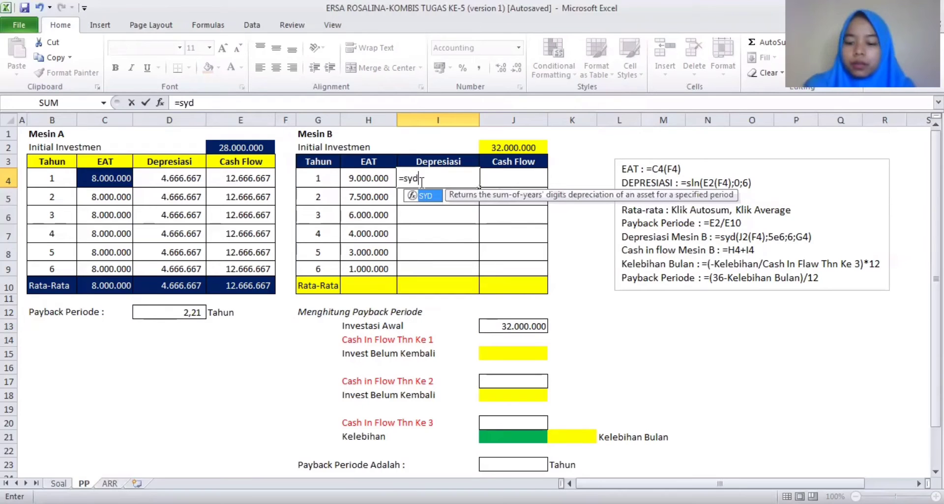
type("(")
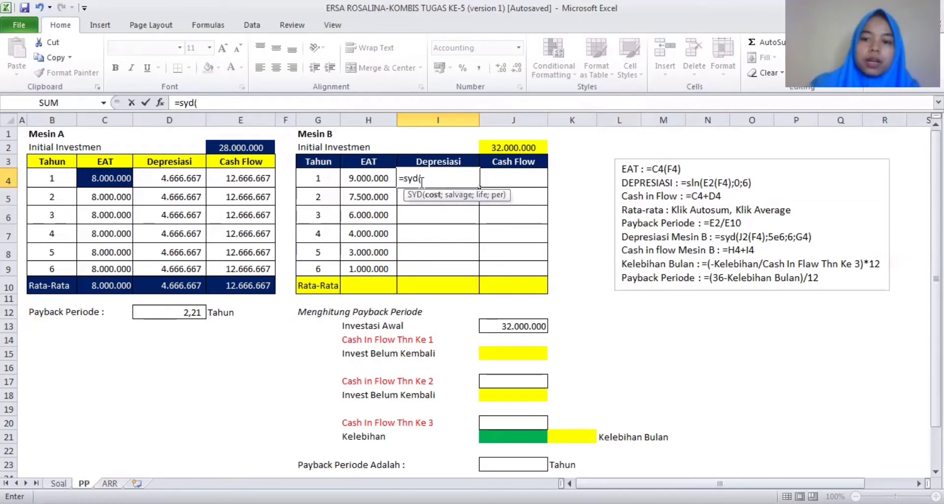
left_click(500, 148)
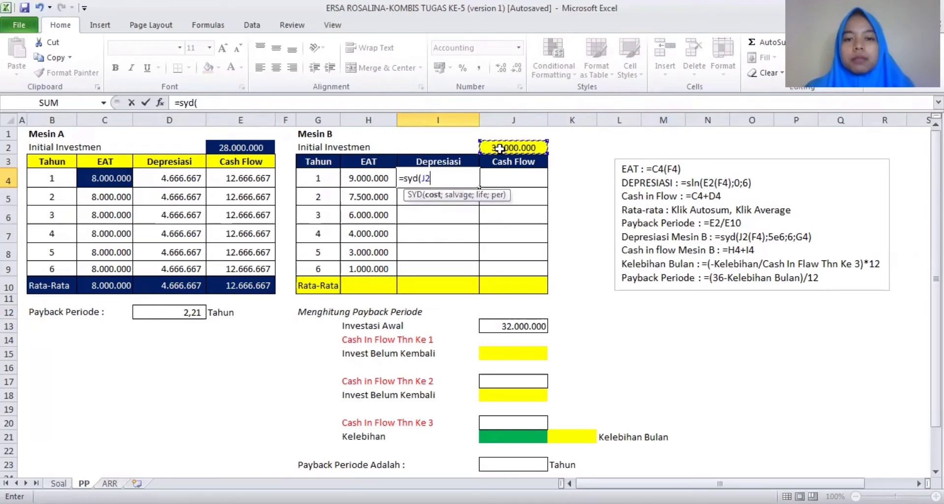
key("F4")
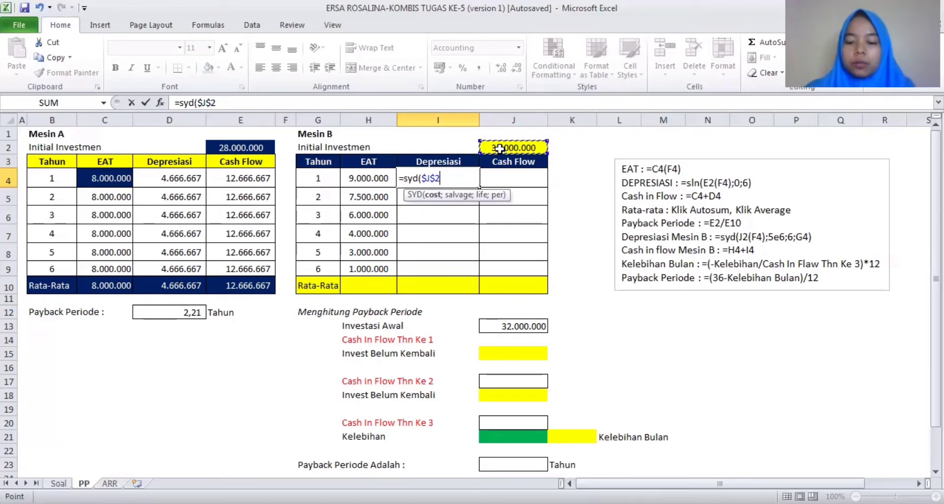
type(";")
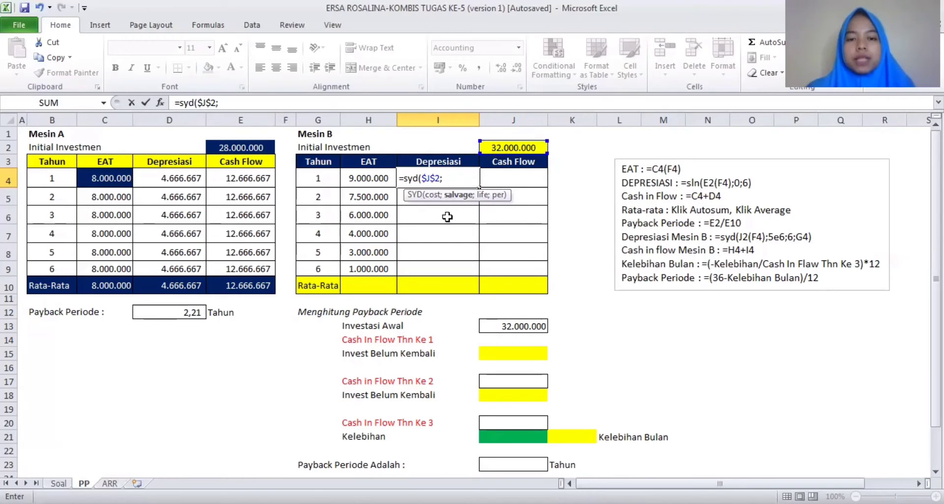
type("5e6")
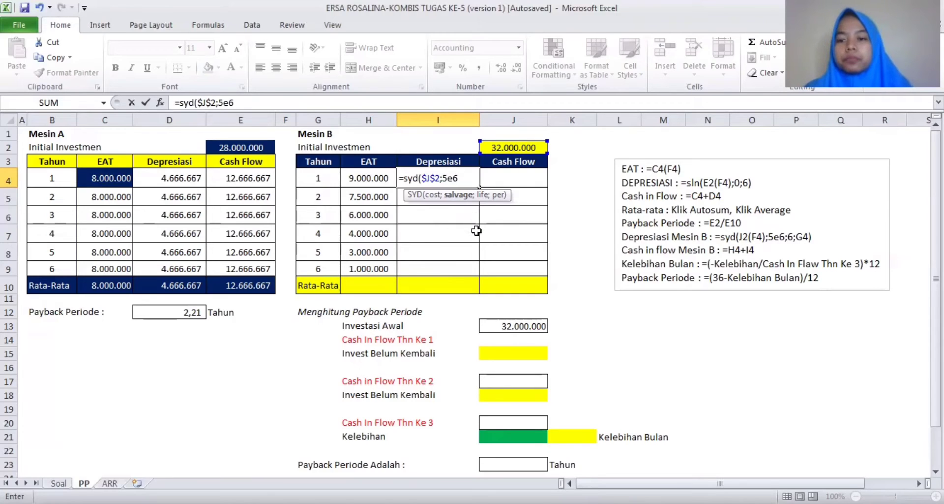
type(";")
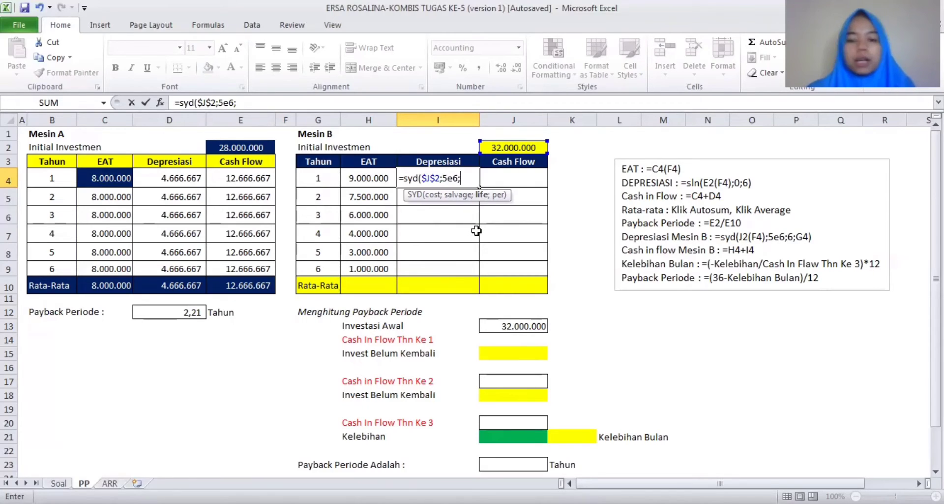
type("6")
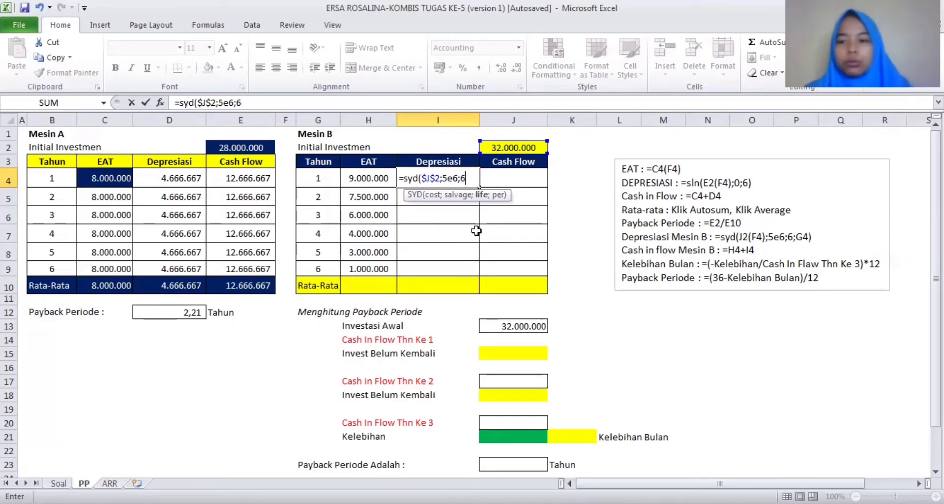
type(";")
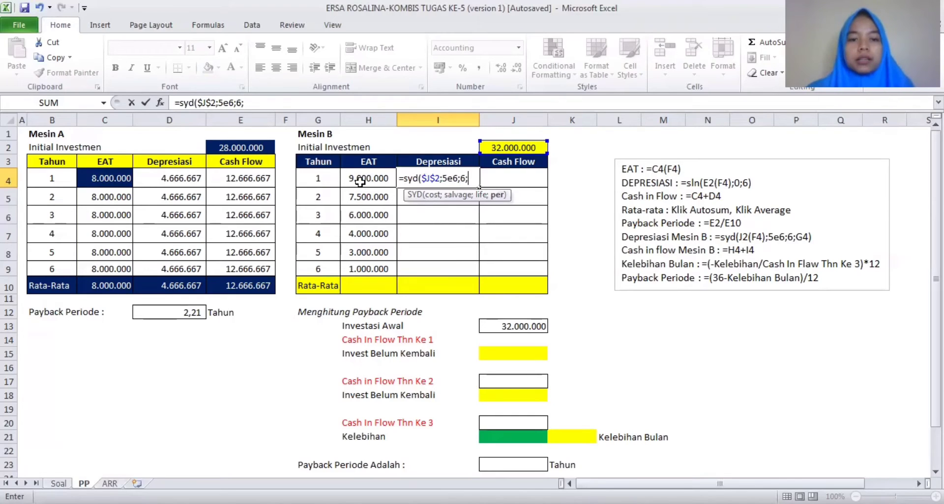
left_click(321, 184)
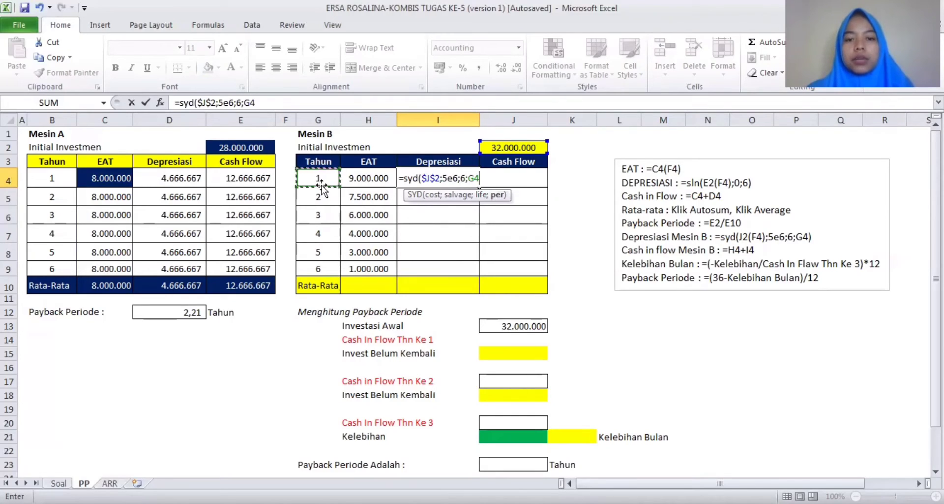
type(")")
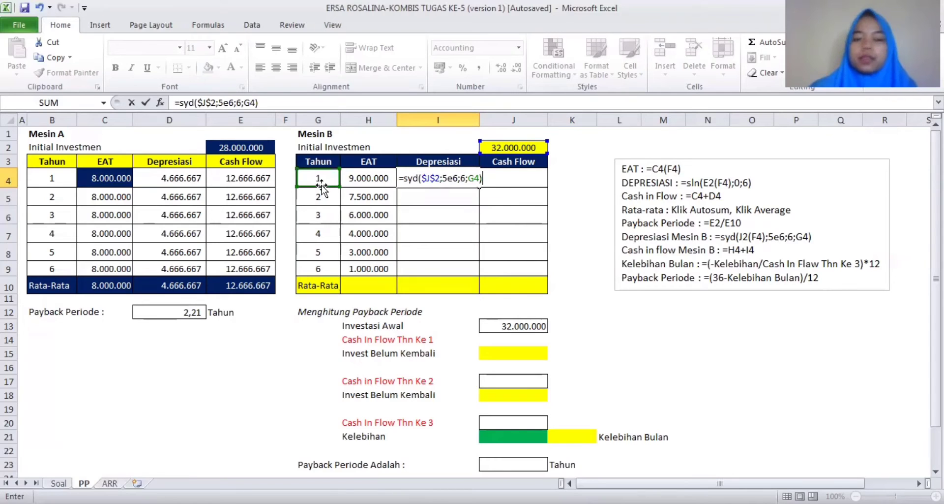
key("Return")
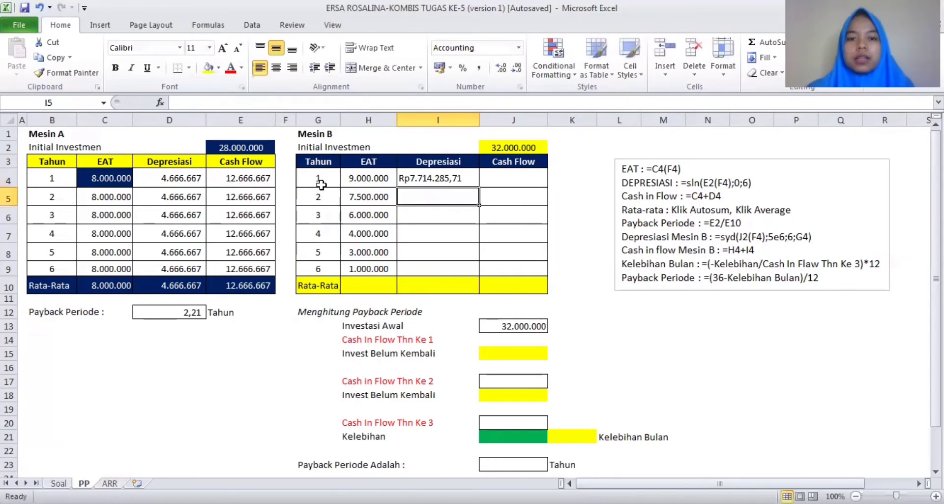
Step: Apply the comma number style to Mesin B's year 1 depreciation and fill it down through year 6 (I9)
left_click(457, 172)
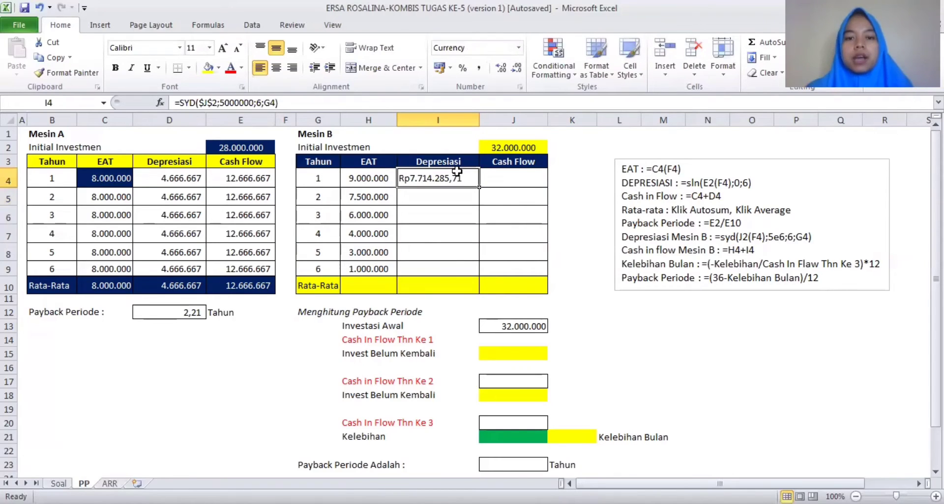
left_click(479, 69)
left_click_drag(480, 187, 474, 279)
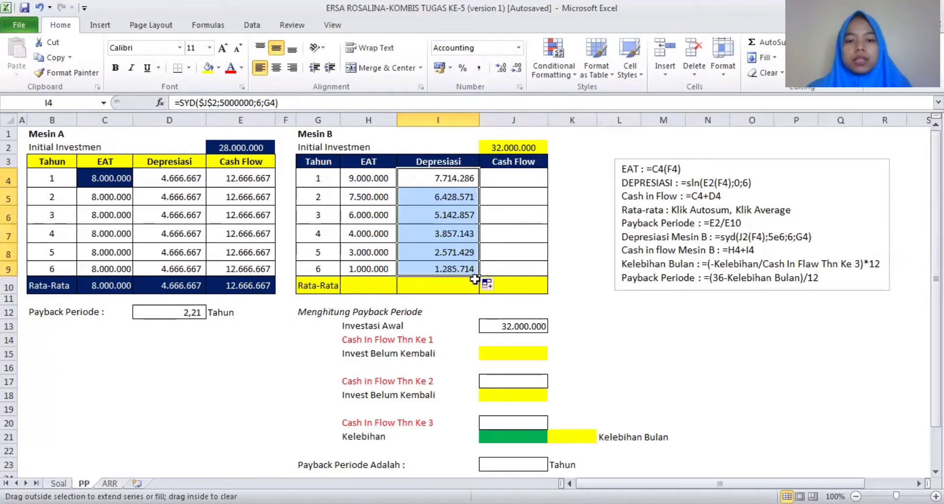
Step: Calculate Mesin B's year 1 cash flow in J4 with =H4+I4 and fill it down through J10
left_click(532, 187)
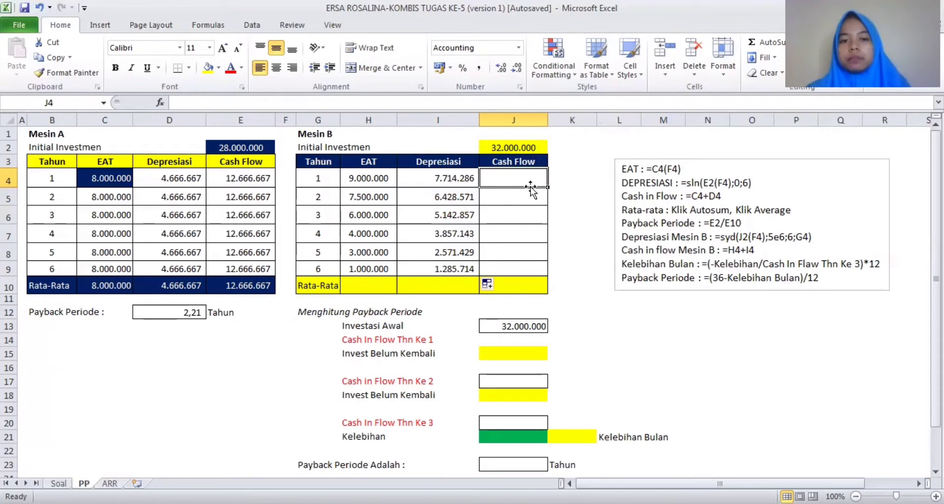
type("=")
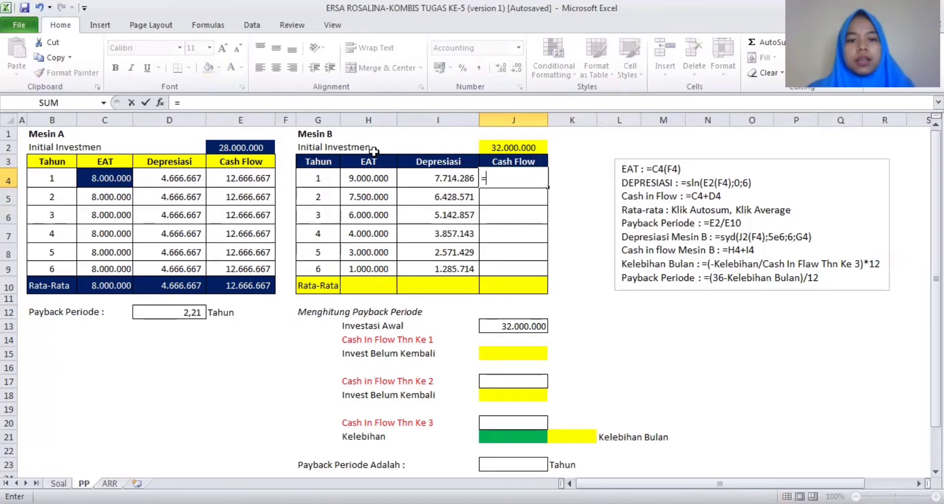
left_click(369, 179)
type("+")
left_click(439, 180)
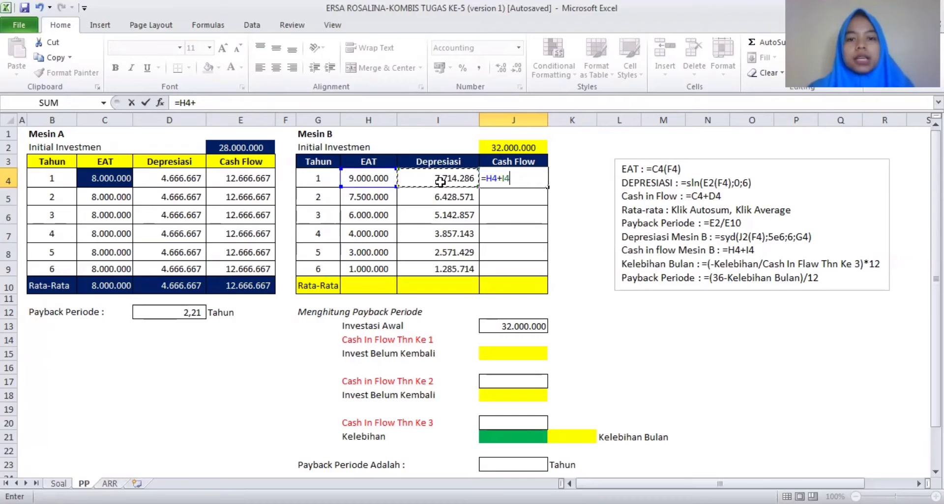
key("Return")
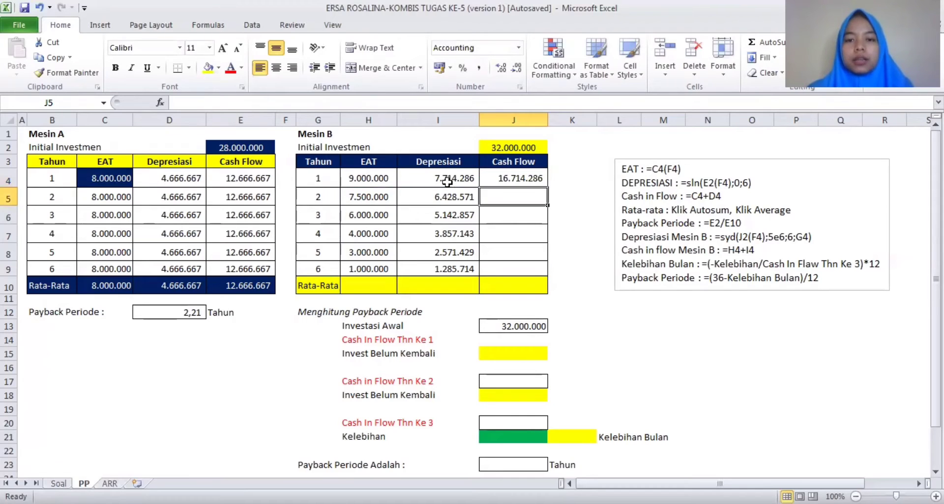
left_click(521, 179)
left_click_drag(550, 187, 542, 294)
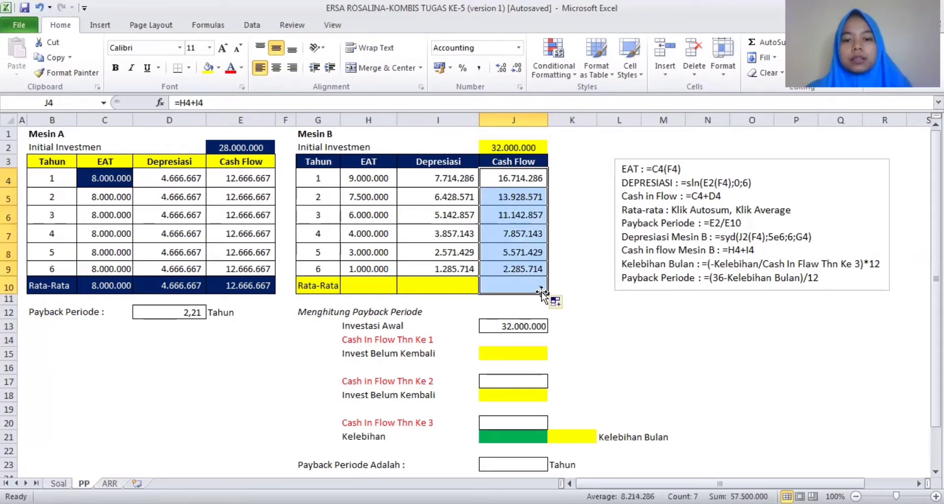
Step: Apply the yellow fill to Mesin B's Rata-Rata cells H10:J10 and insert the averages of the EAT, Depresiasi and Cash Flow columns
left_click(541, 290)
left_click_drag(341, 281, 481, 279)
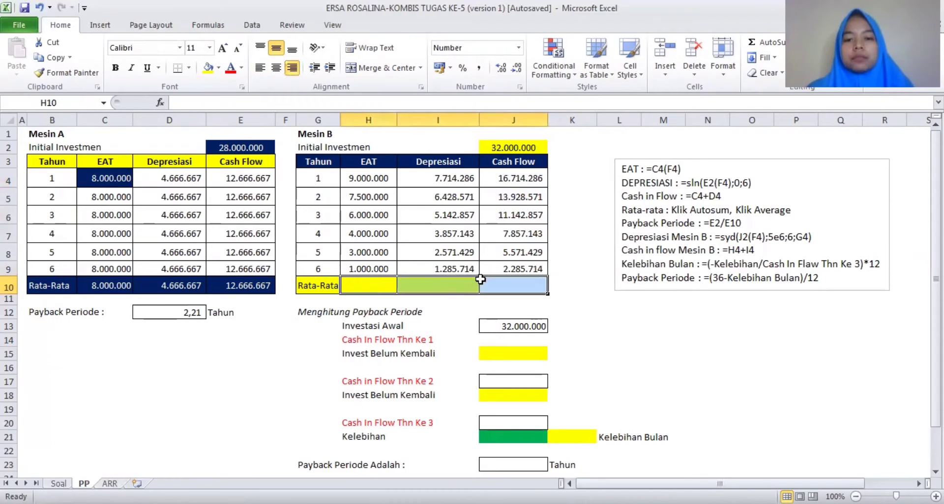
left_click(209, 68)
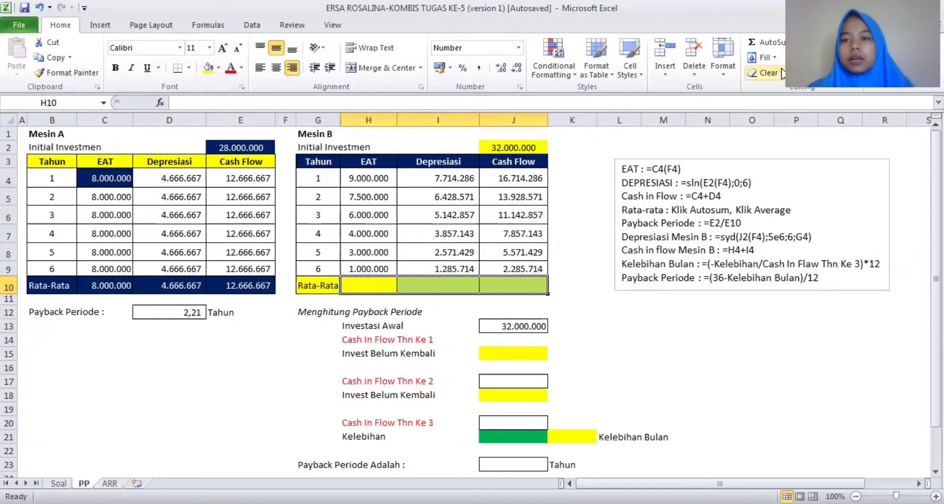
left_click(792, 42)
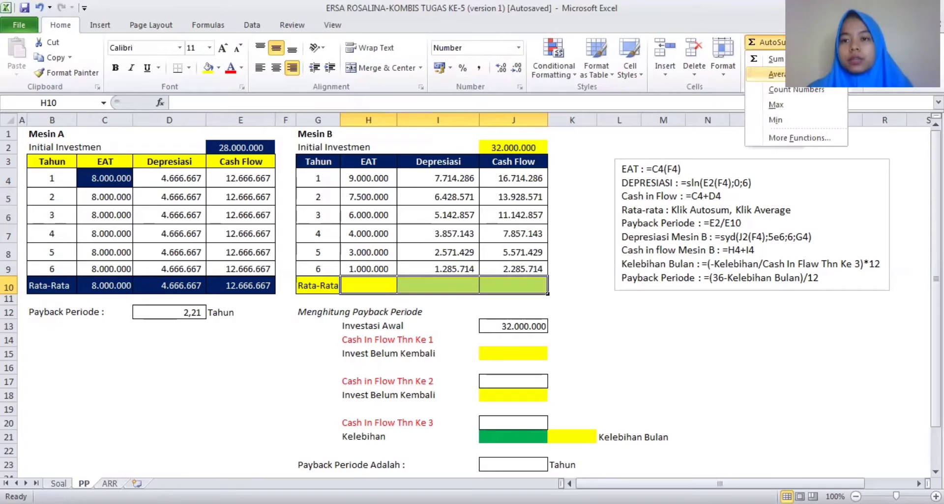
left_click(778, 74)
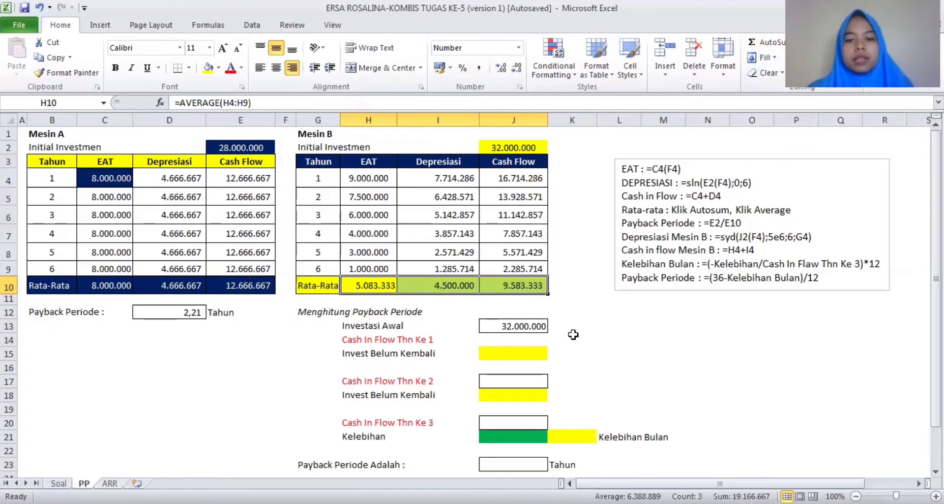
left_click(603, 354)
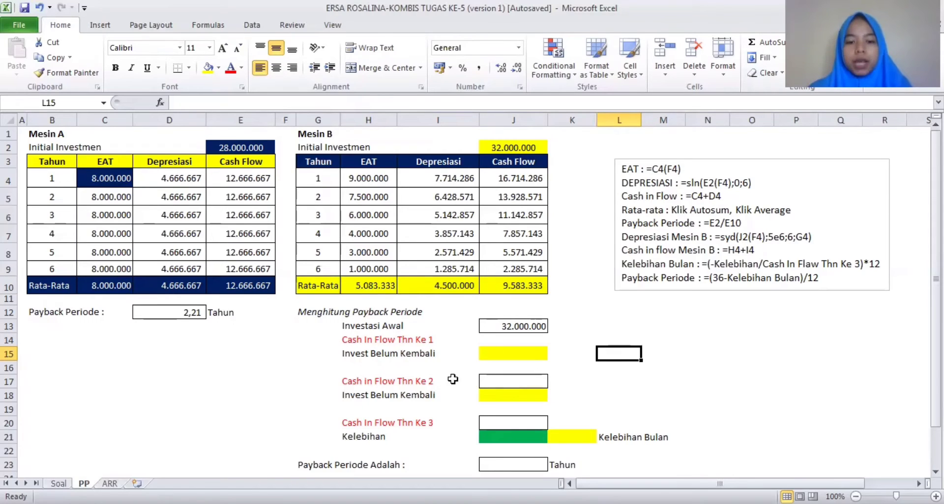
Step: Link Cash In Flow Thn Ke 1 in J14 to Mesin B's year 1 cash flow with =J4
left_click(504, 338)
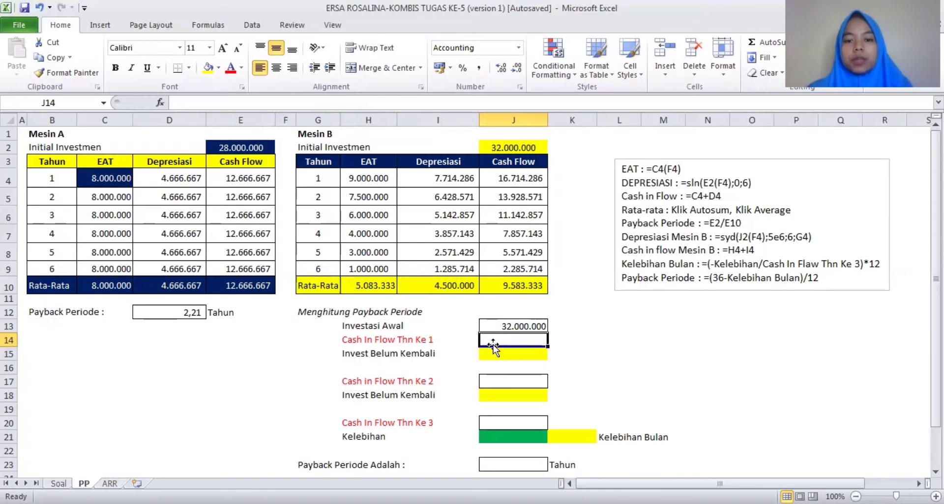
type("=")
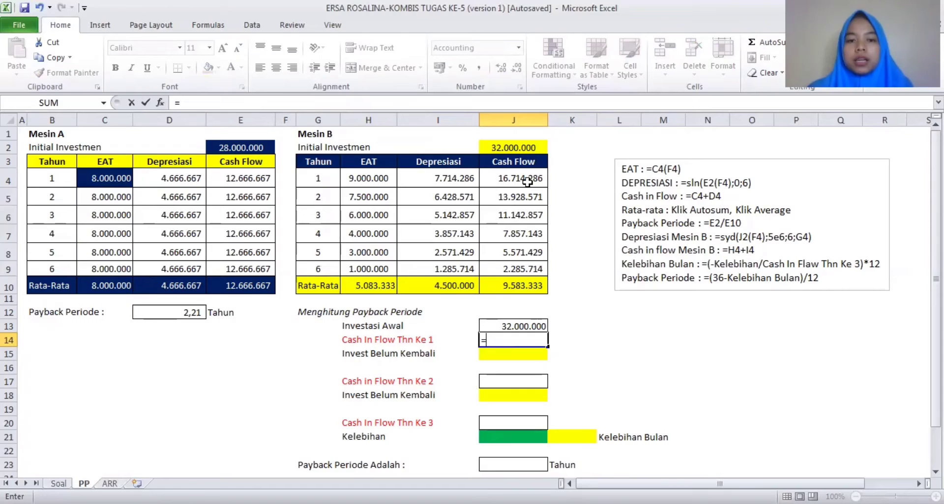
left_click(527, 182)
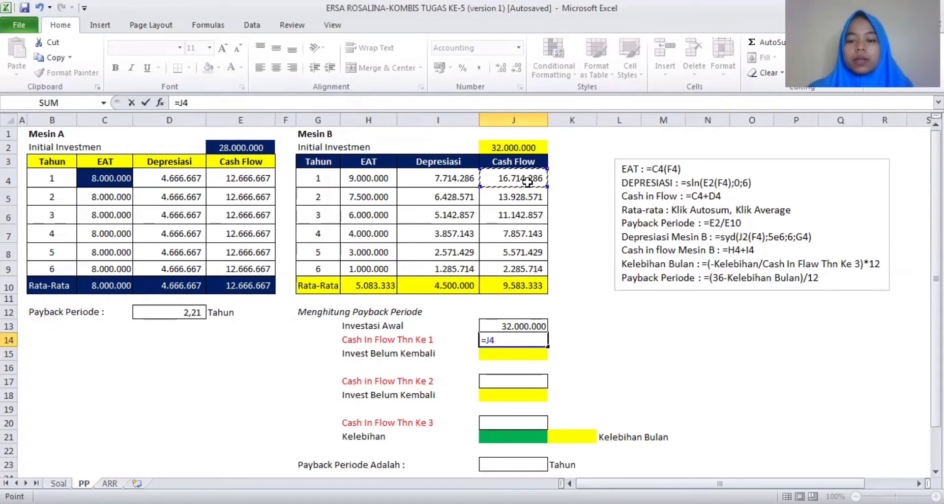
key("Return")
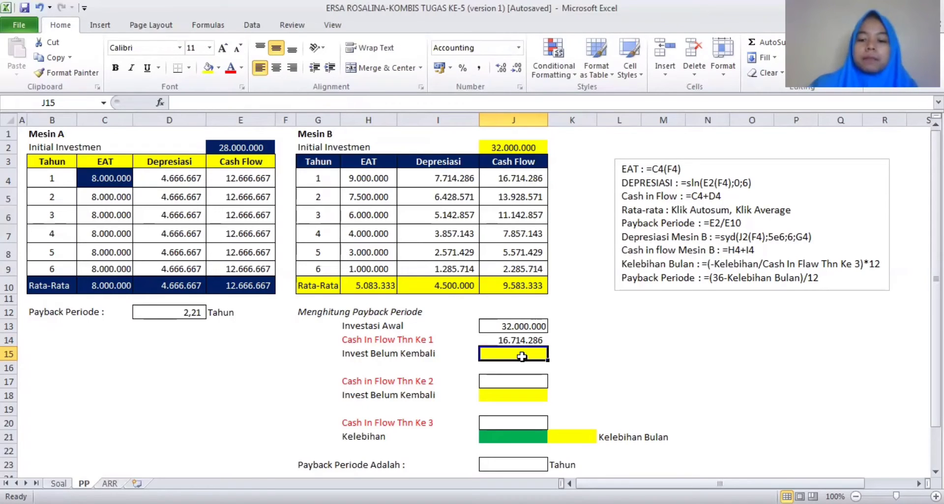
Step: Calculate the first Invest Belum Kembali in J15 by subtracting the year 1 cash flow from the initial investment, =J13-J14
type("=")
left_click(524, 326)
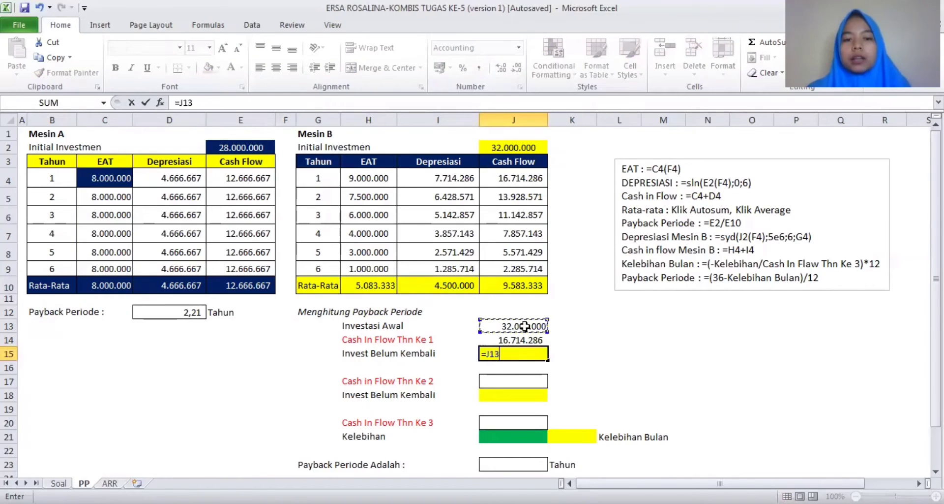
type("-")
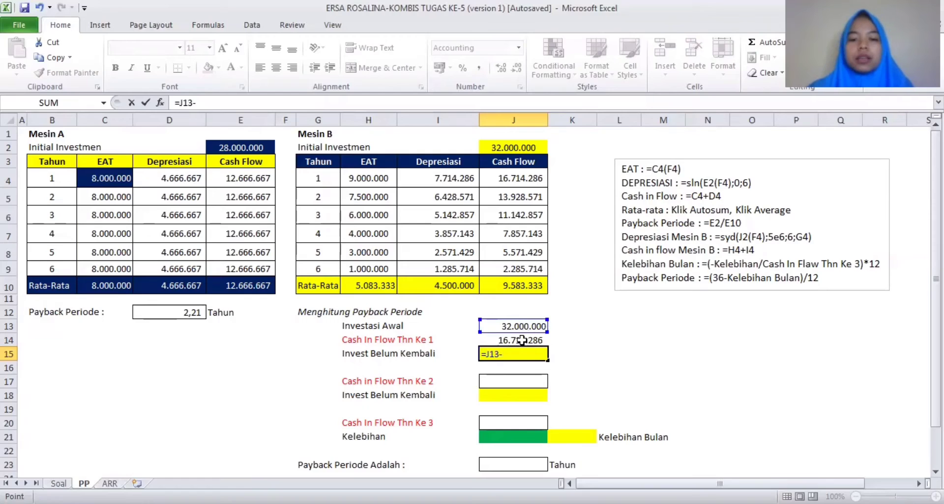
left_click(520, 342)
key("Return")
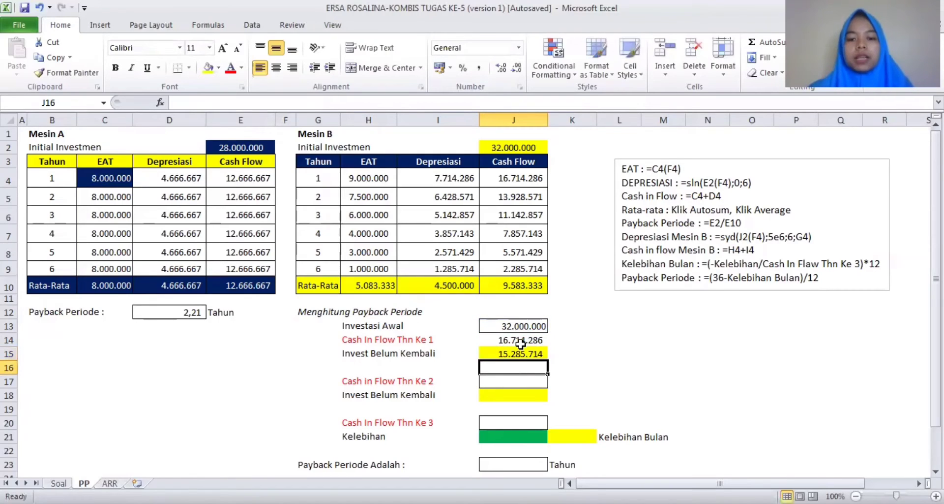
Step: Link Cash In Flow Thn Ke 2 in J17 to Mesin B's year 2 cash flow with =J5
left_click(515, 383)
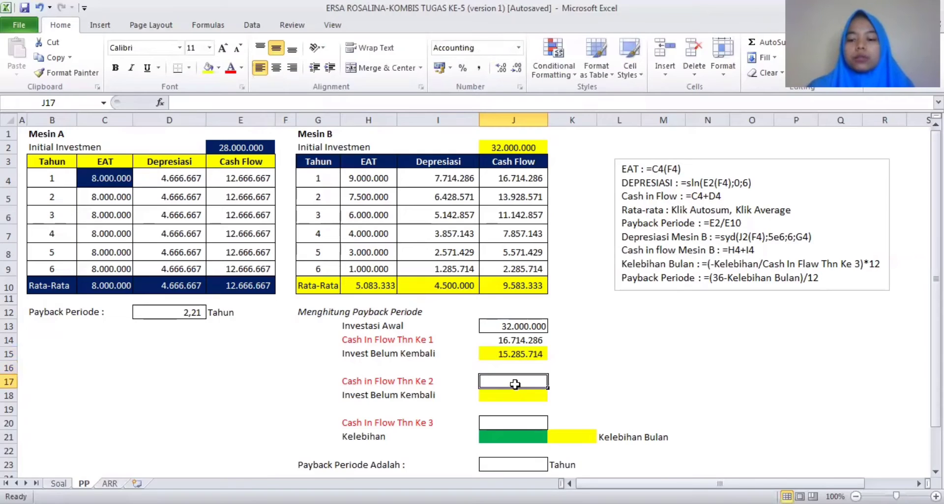
type("=")
left_click(521, 197)
key("Return")
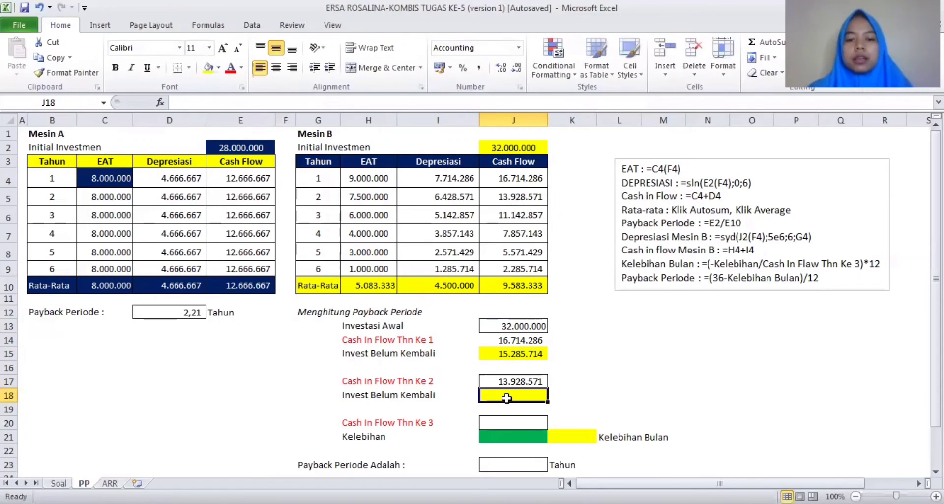
Step: Calculate the second Invest Belum Kembali in J18 by subtracting the year 2 cash flow from the previous unrecovered investment, =J15-J17
type("=")
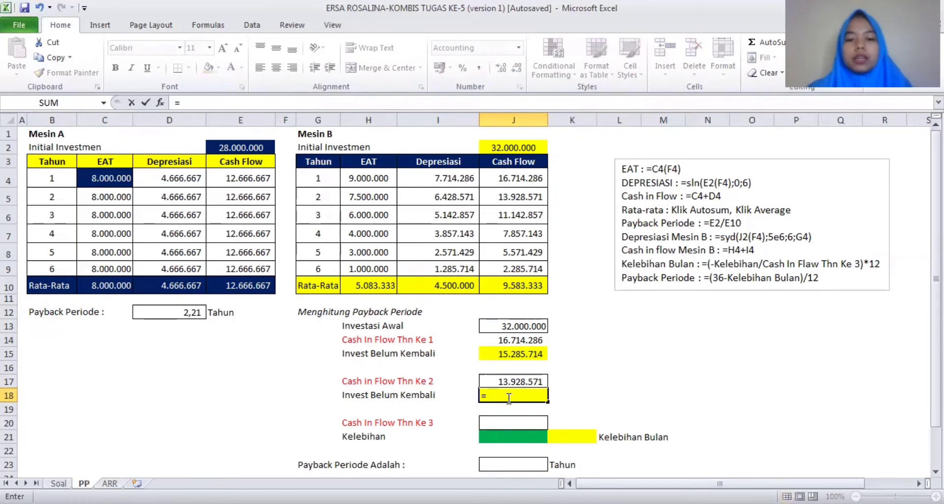
left_click(518, 355)
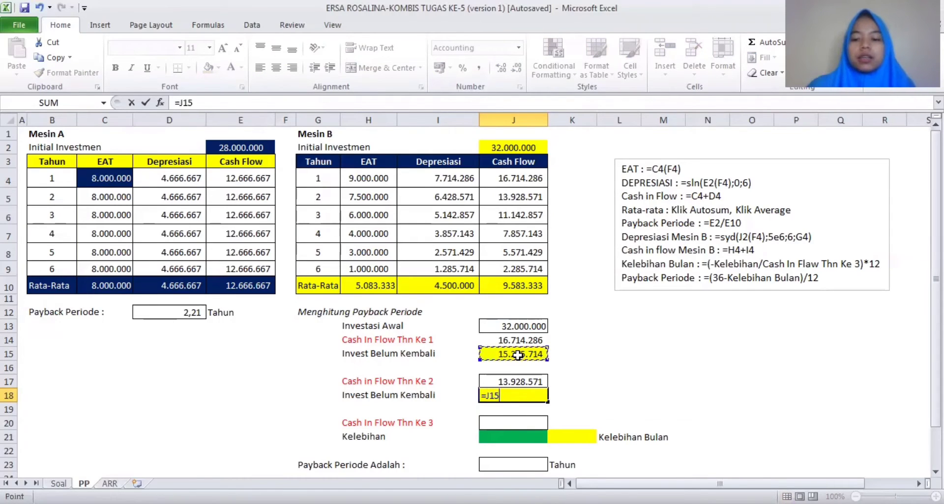
type("-")
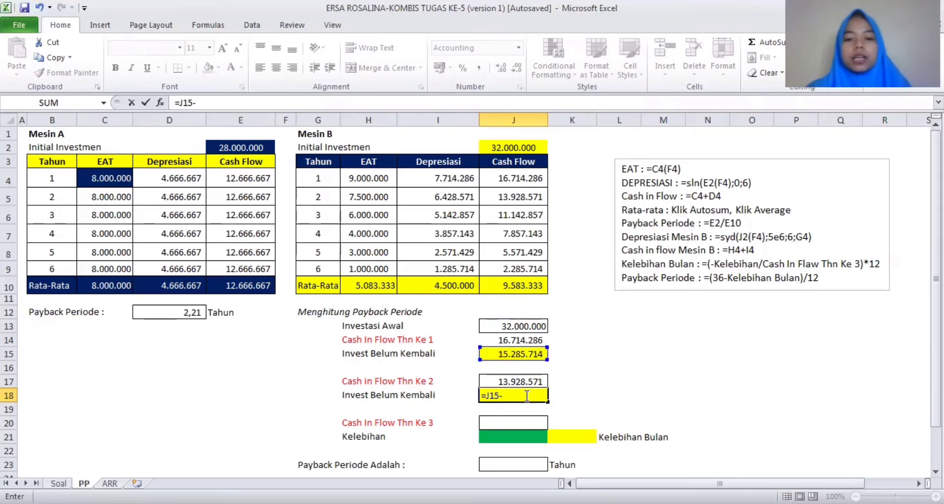
left_click(527, 384)
type("\\")
key("BackSpace")
key("Return")
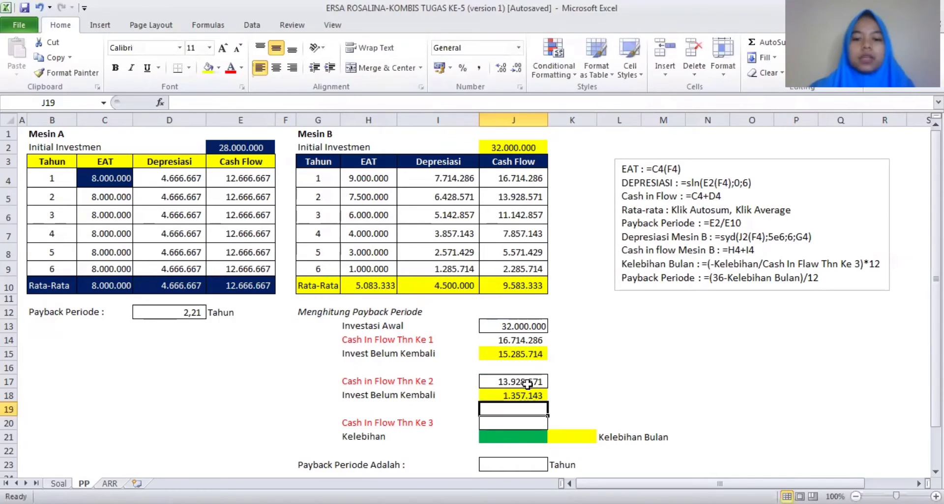
Step: Link Cash In Flow Thn Ke 3 in J20 to Mesin B's year 3 cash flow with =J6
left_click(519, 423)
type("=")
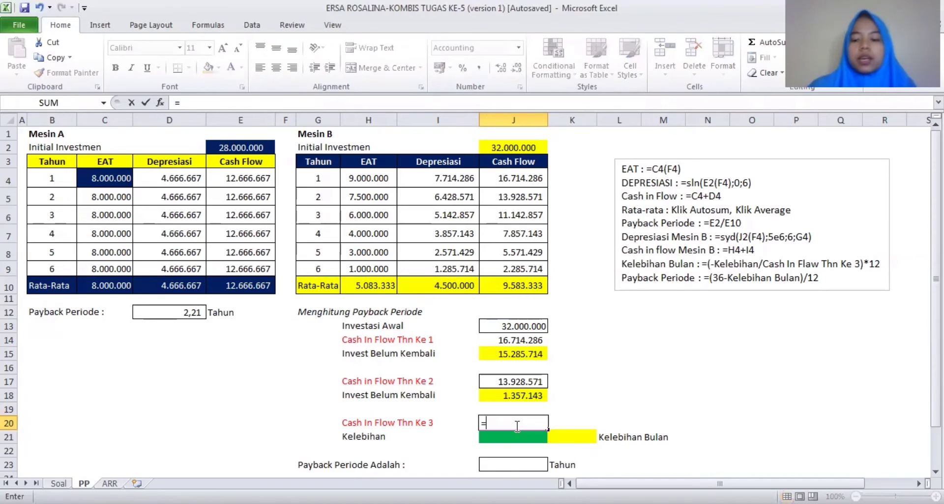
left_click(533, 210)
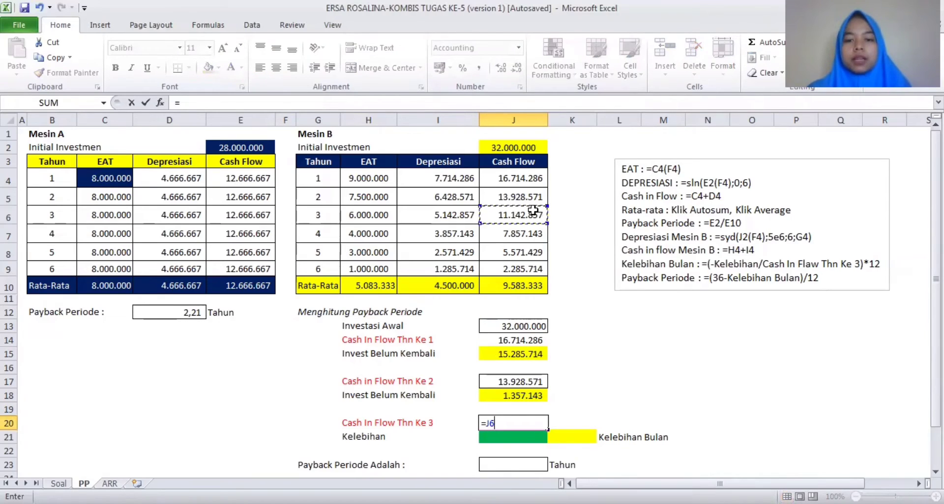
key("Return")
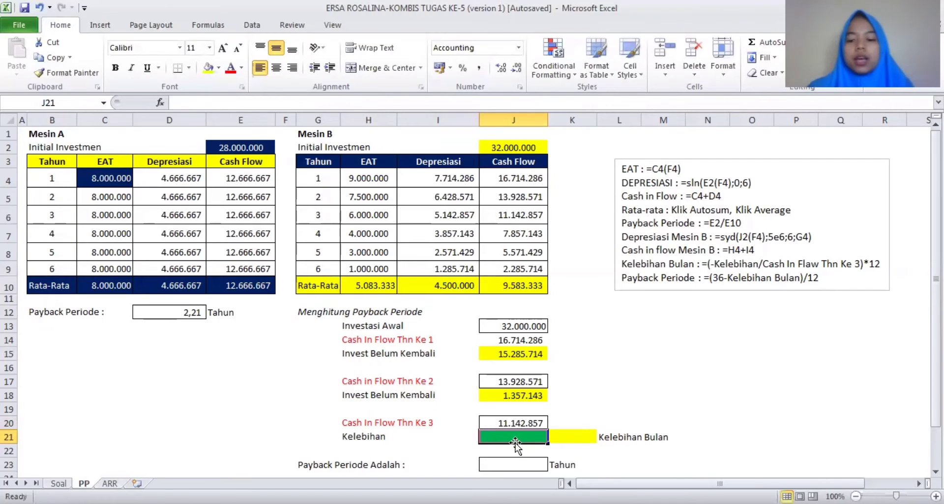
Step: Calculate Kelebihan in J21 by subtracting the year 3 cash flow from the second Invest Belum Kembali, =J18-J20
type("=")
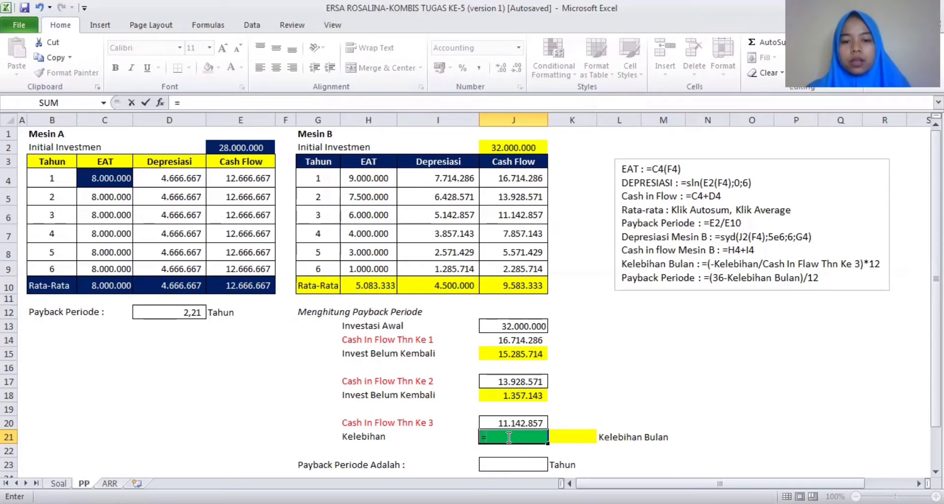
left_click(522, 396)
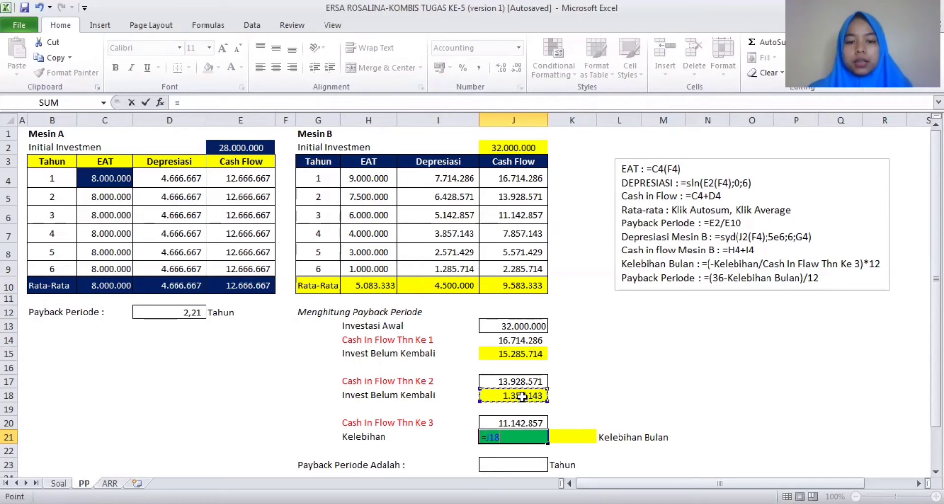
type("-")
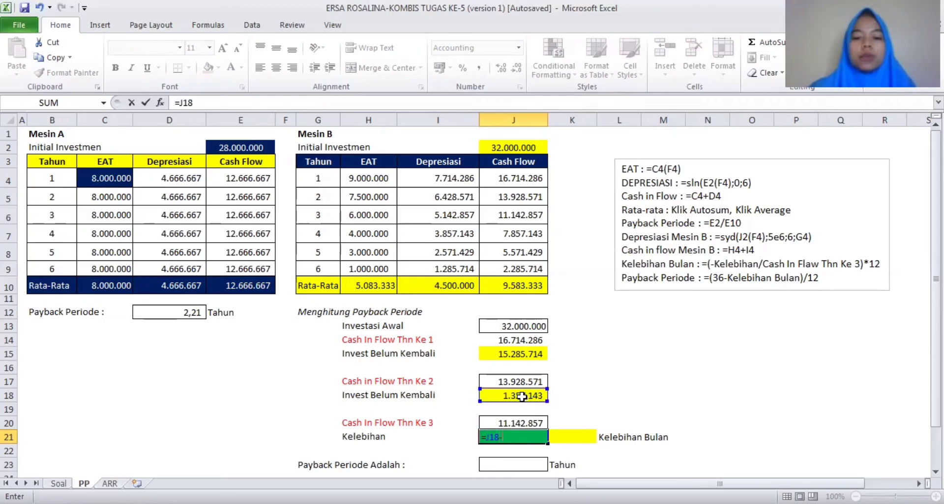
left_click(523, 425)
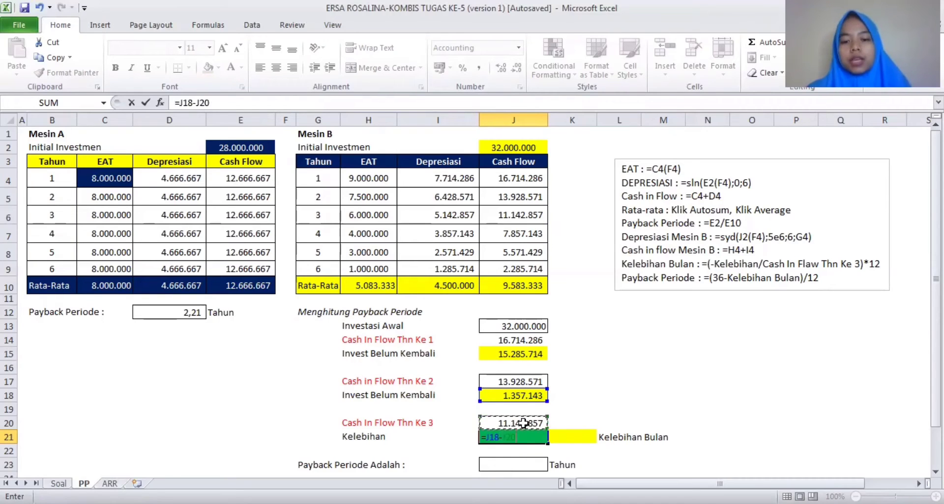
key("Return")
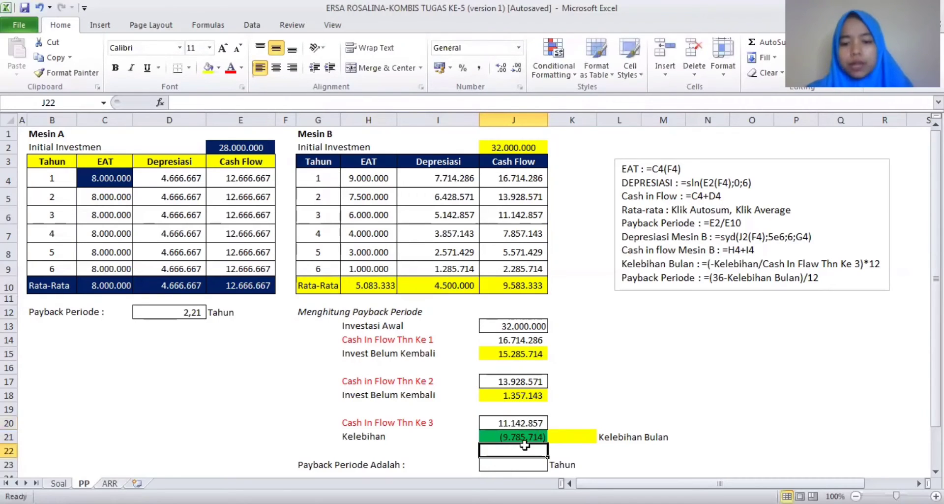
Step: Calculate Kelebihan Bulan in K21 with the formula =(-J21/J20)*12
left_click(560, 435)
type("=")
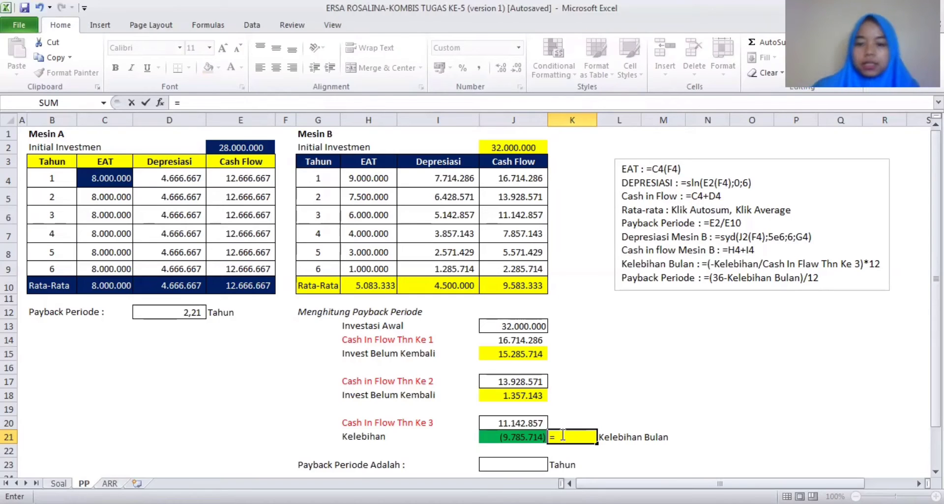
type("(")
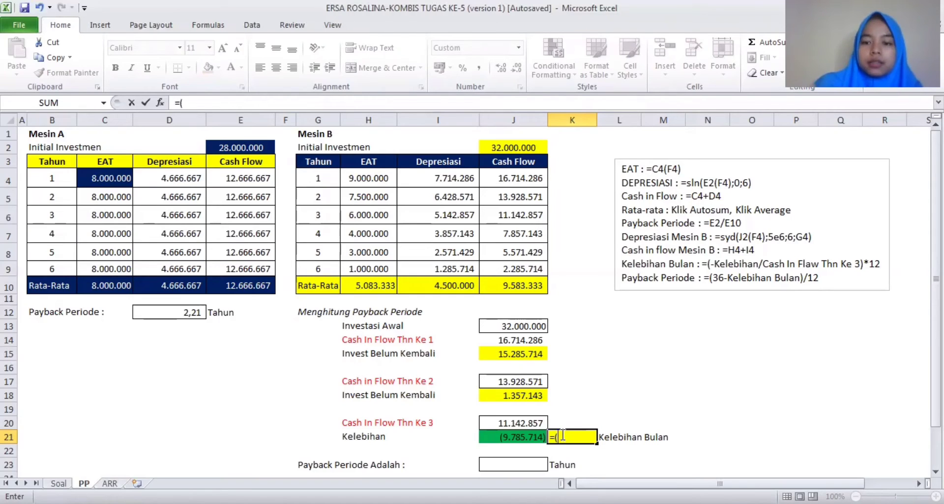
type("-")
left_click(522, 437)
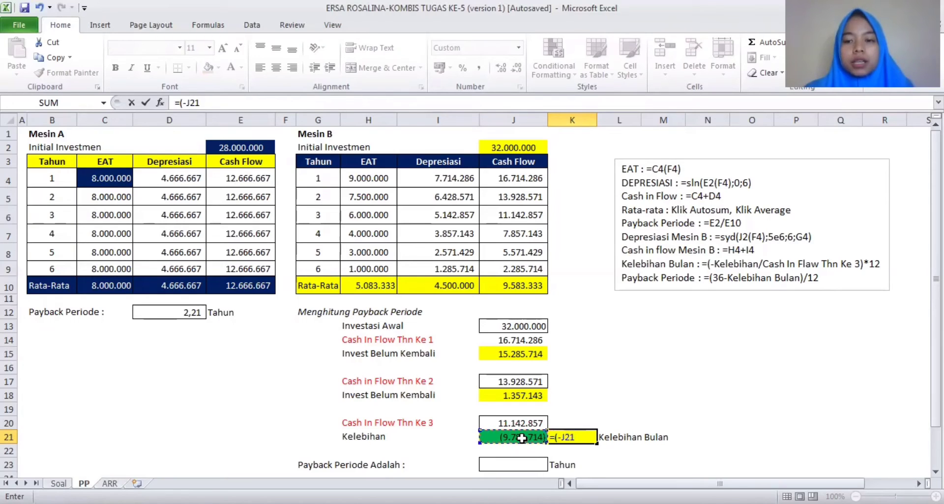
type("/")
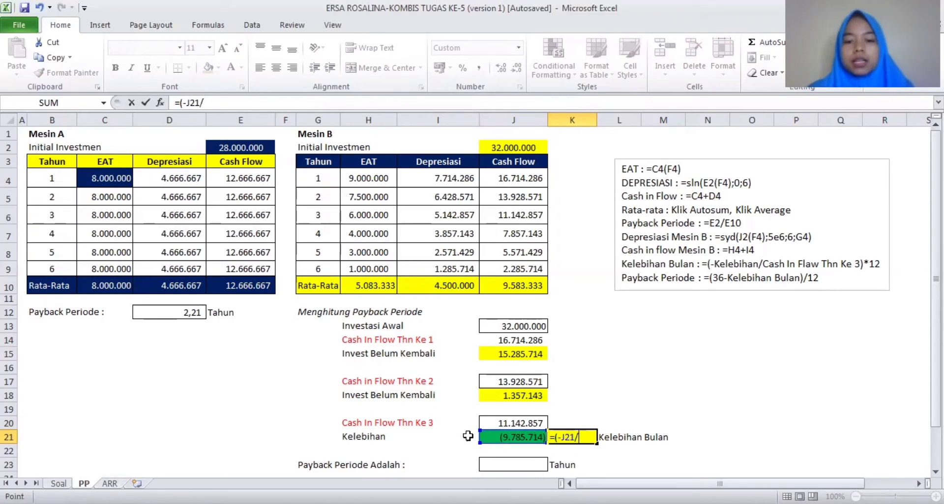
left_click(508, 423)
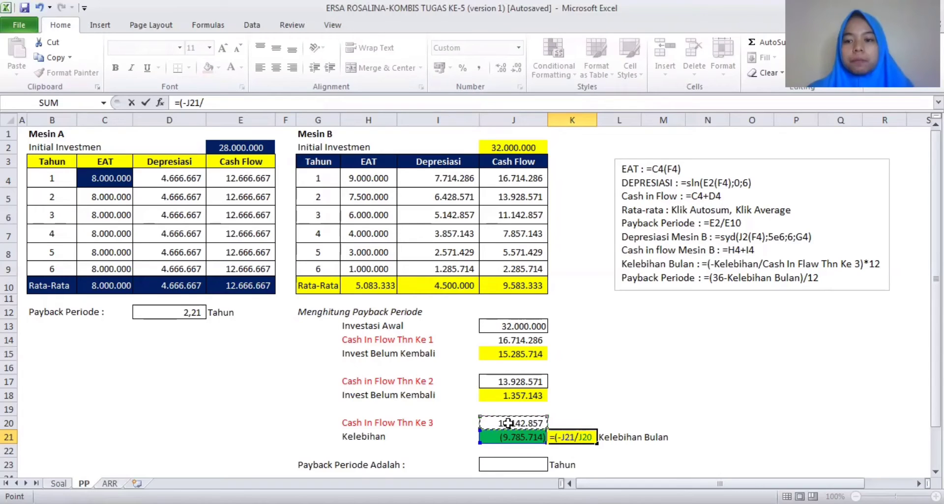
type(")")
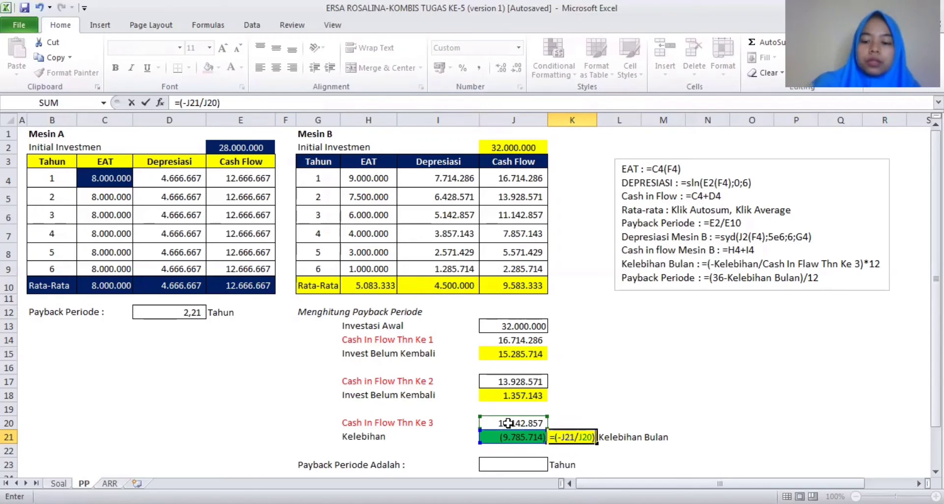
type("*12")
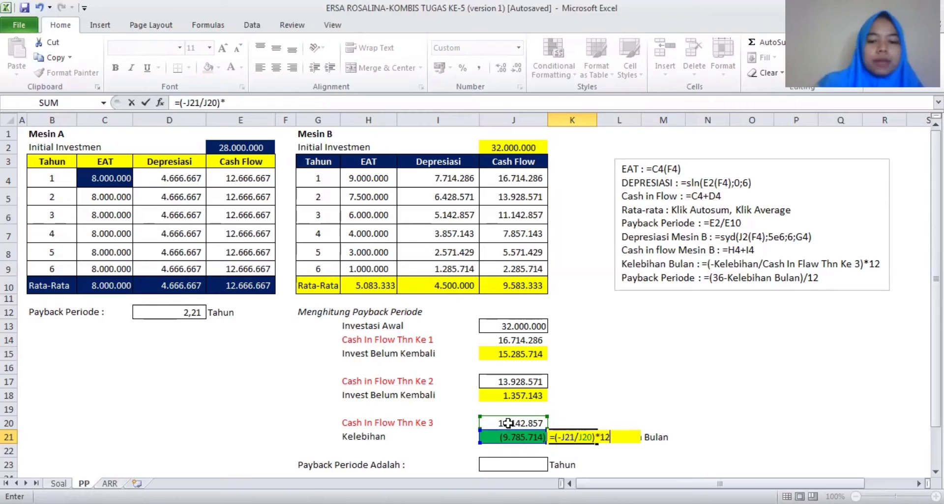
key("Return")
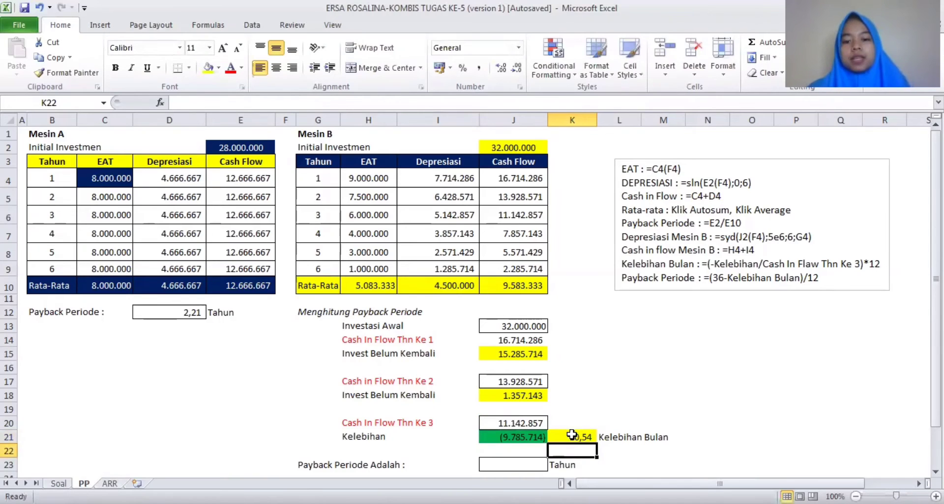
Step: Calculate Mesin B's payback period in years in J23 with the formula =(36-K21)/12
left_click(521, 464)
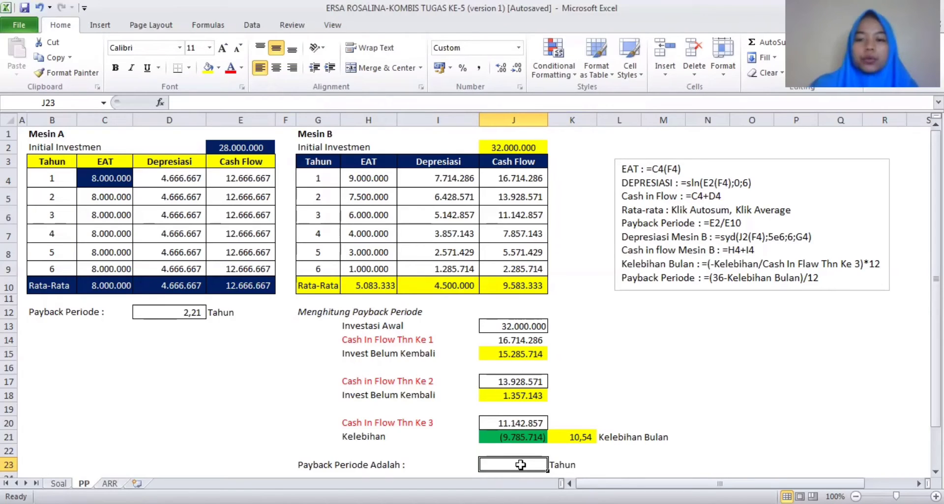
type("=(36")
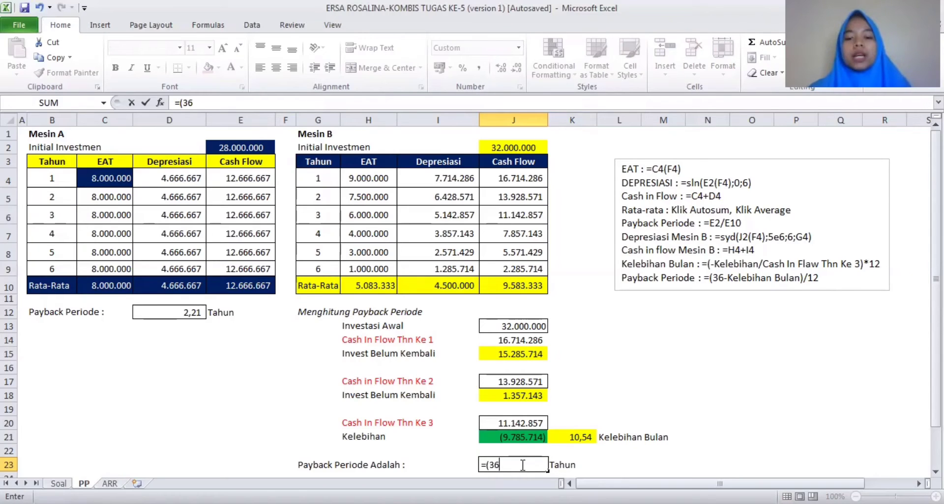
type("-")
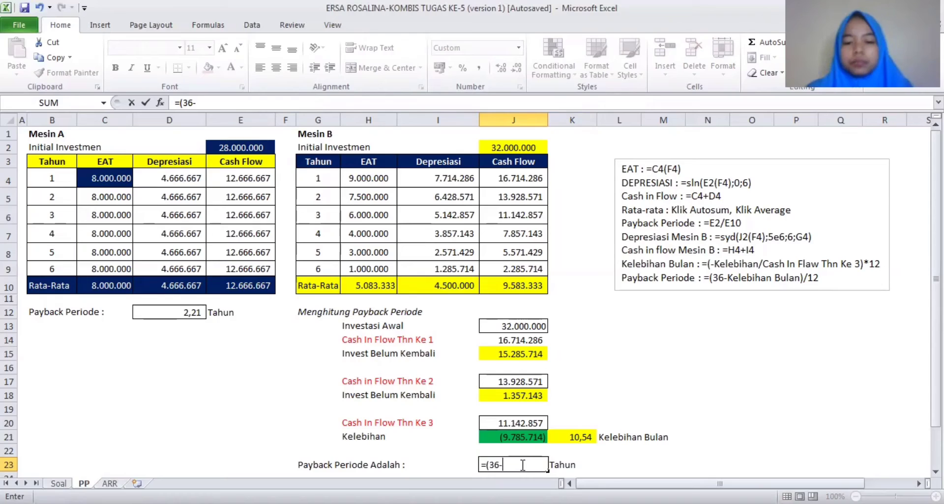
left_click(580, 436)
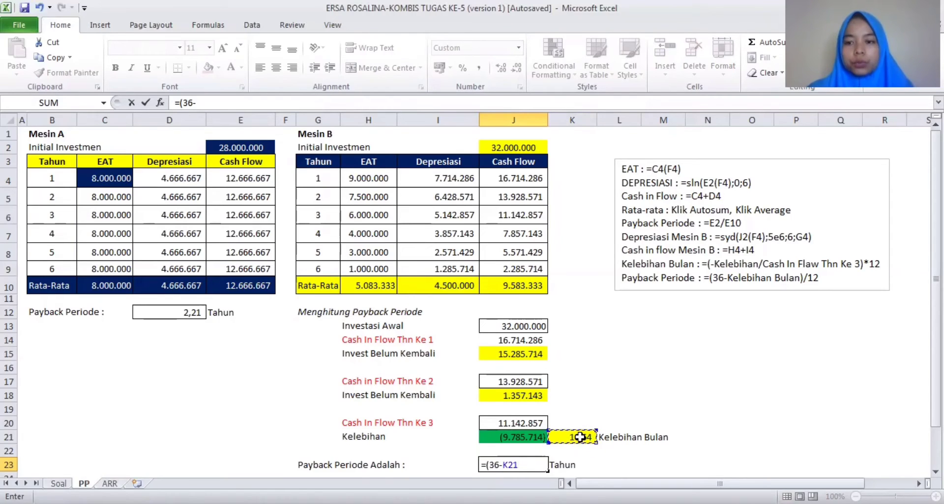
type(")/")
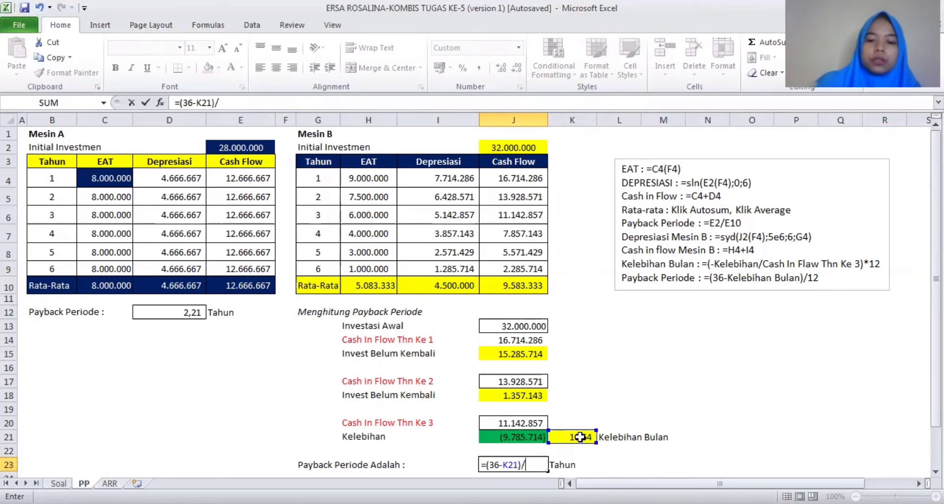
type("12")
key("Return")
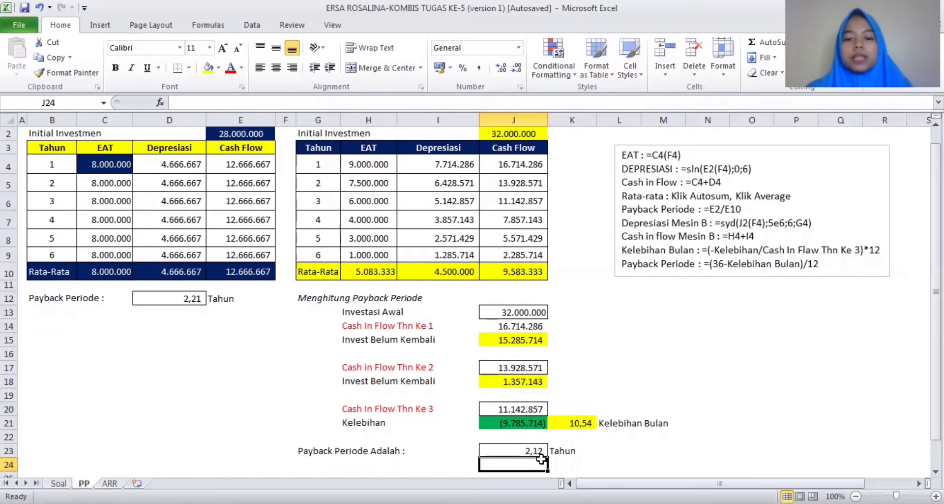
left_click_drag(936, 313, 936, 298)
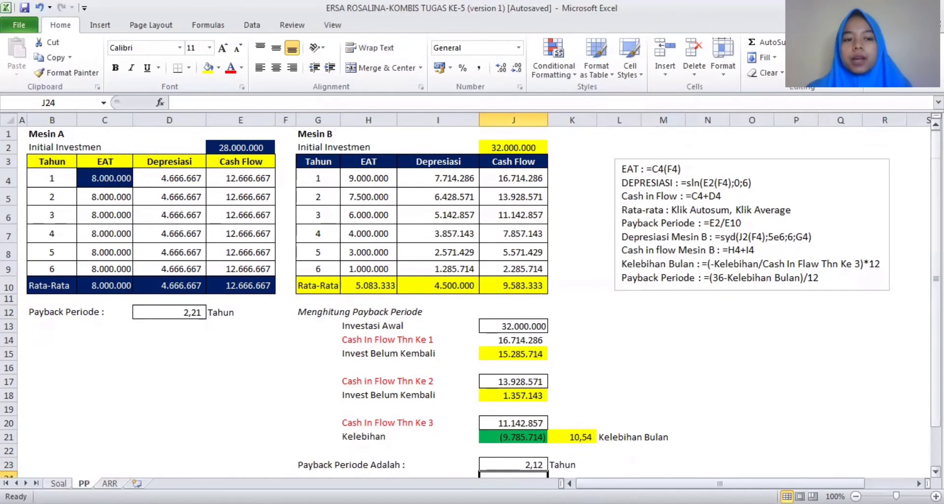
left_click(591, 384)
left_click(584, 290)
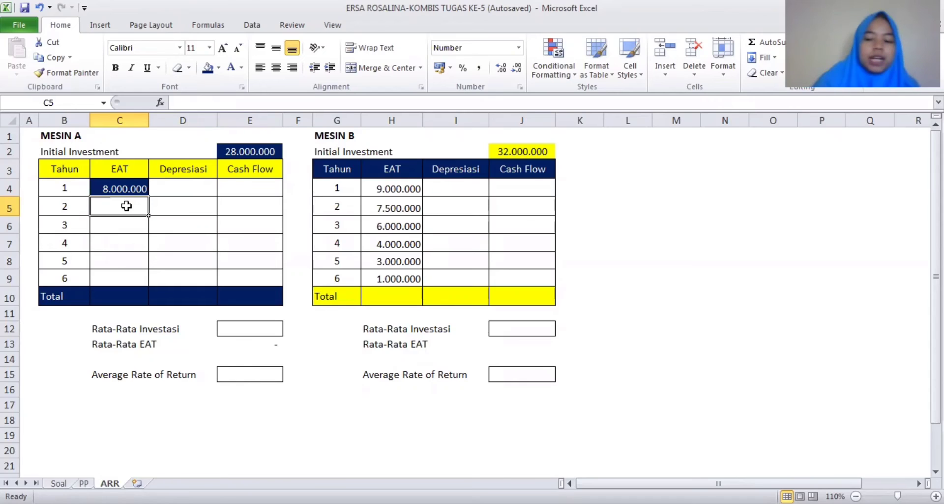
Step: On the ARR sheet, set Mesin A's year 2 EAT in C5 to =C4 and fill it down through C9
type("=")
left_click(129, 192)
key("Return")
left_click(143, 205)
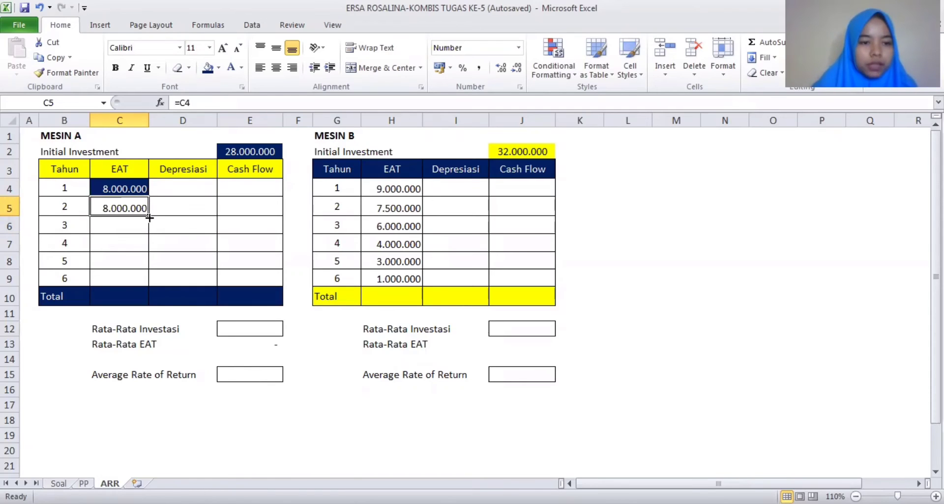
left_click_drag(150, 217, 147, 286)
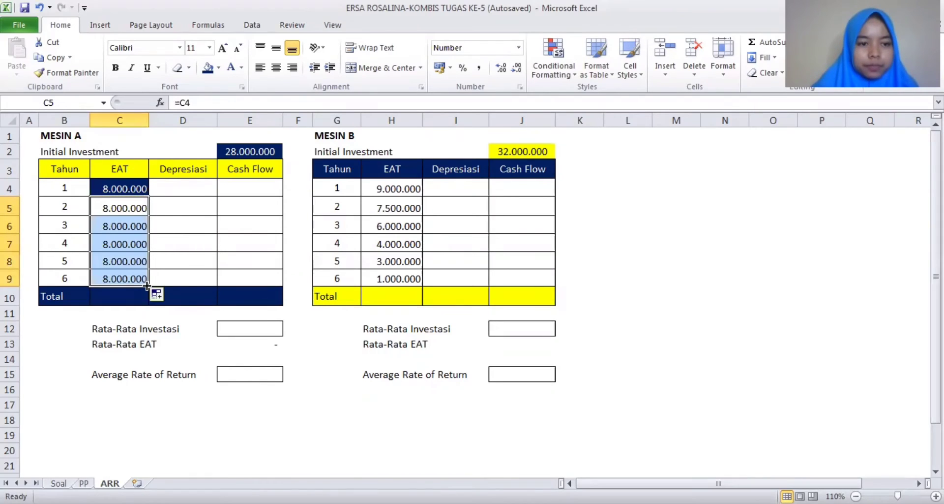
Step: Link Mesin A's year 1 Depresiasi in D4 to the PP sheet with =PP!D4 and fill it down through D9
left_click(189, 192)
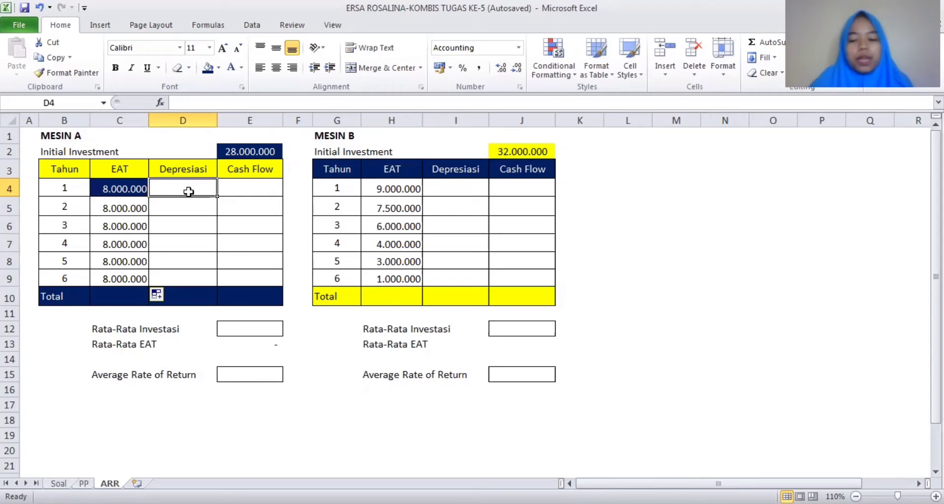
type("=")
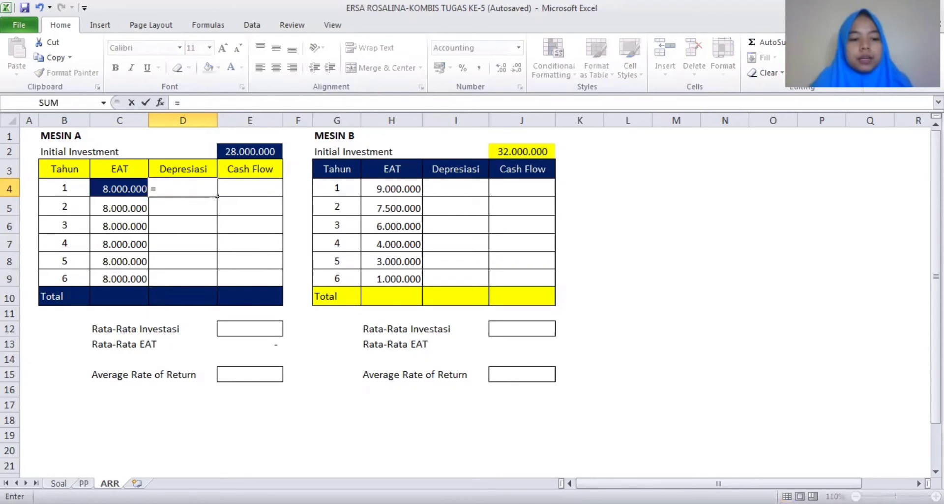
key("ctrl+Page_Up")
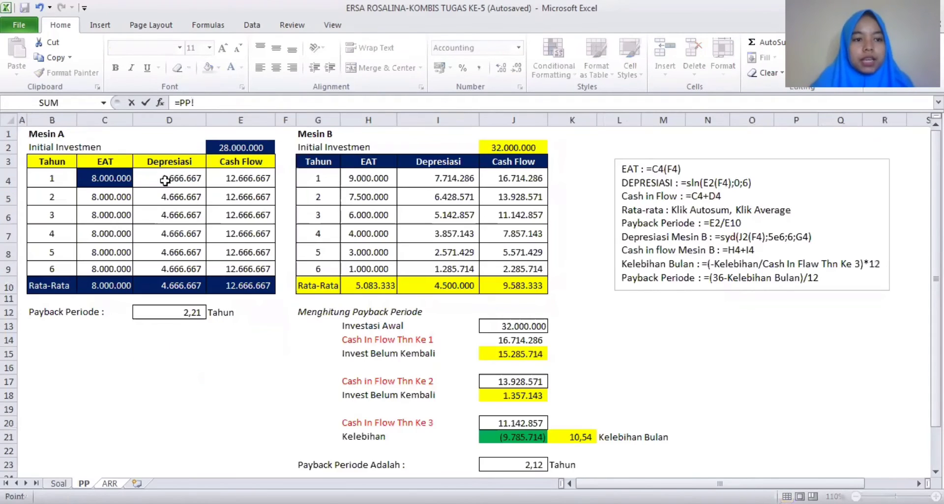
left_click(183, 180)
key("Return")
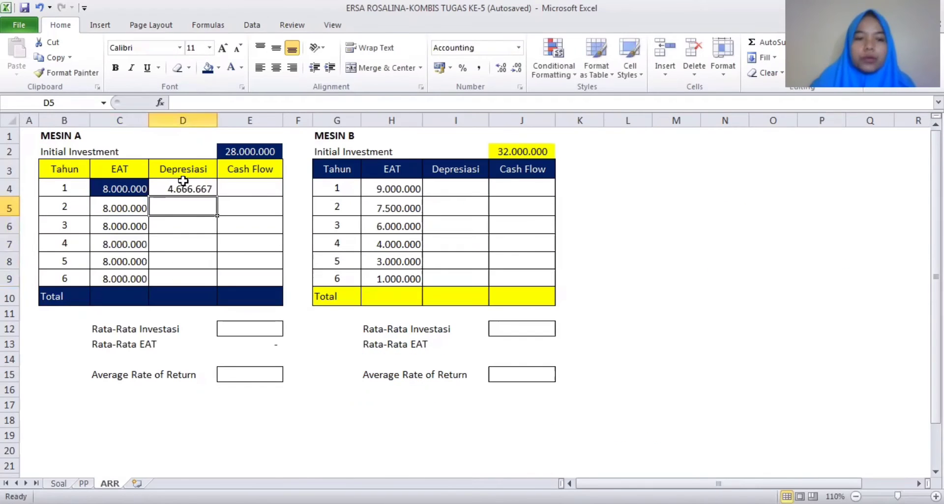
left_click(196, 188)
left_click_drag(217, 196, 214, 283)
Step: Calculate Mesin A's year 1 Cash Flow in E4 with =C4+D4 and fill it down through E9
left_click(262, 193)
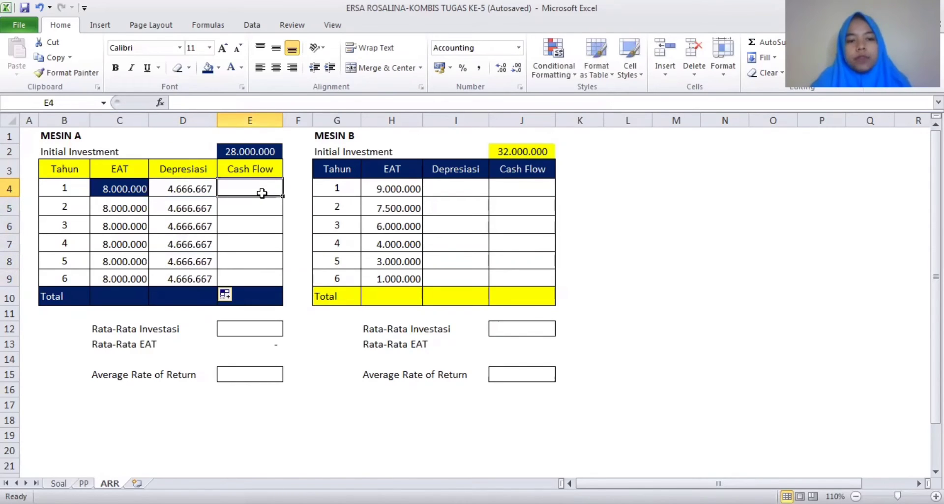
type("=")
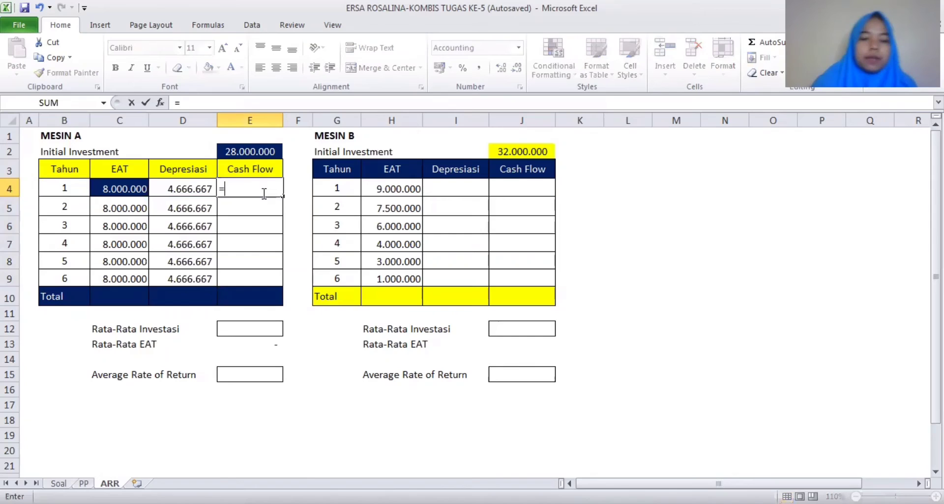
left_click(106, 189)
type("+")
left_click(185, 189)
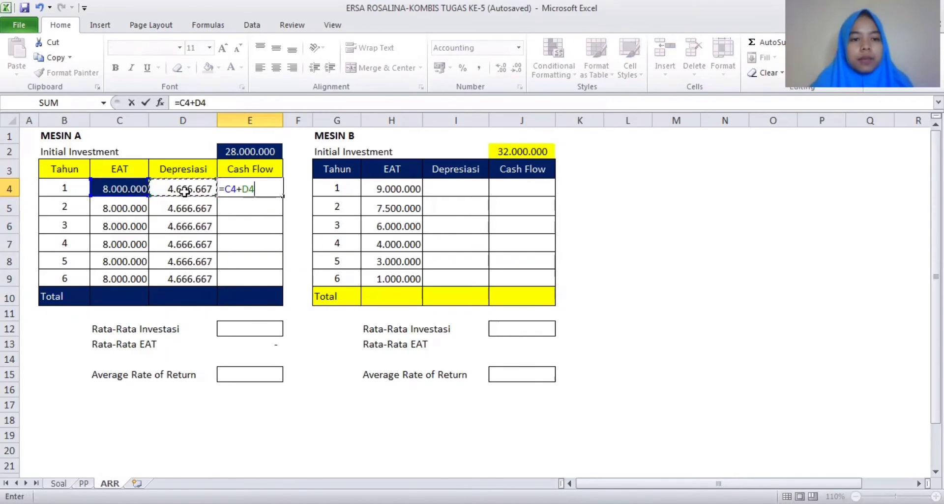
key("Return")
left_click(251, 189)
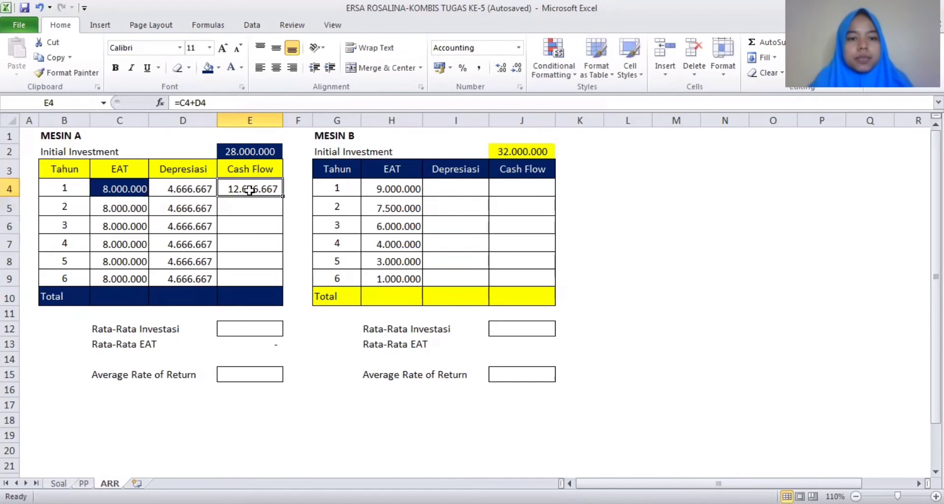
left_click_drag(284, 196, 279, 284)
Step: Total Mesin A's EAT in C10 with =SUM(C4:C9) and fill the formula across through E10
left_click(107, 298)
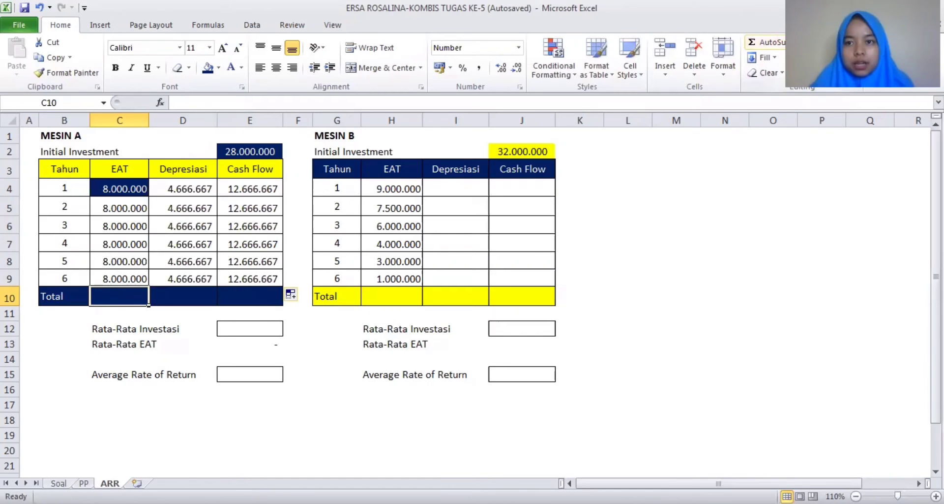
left_click(787, 42)
left_click(784, 60)
key("Return")
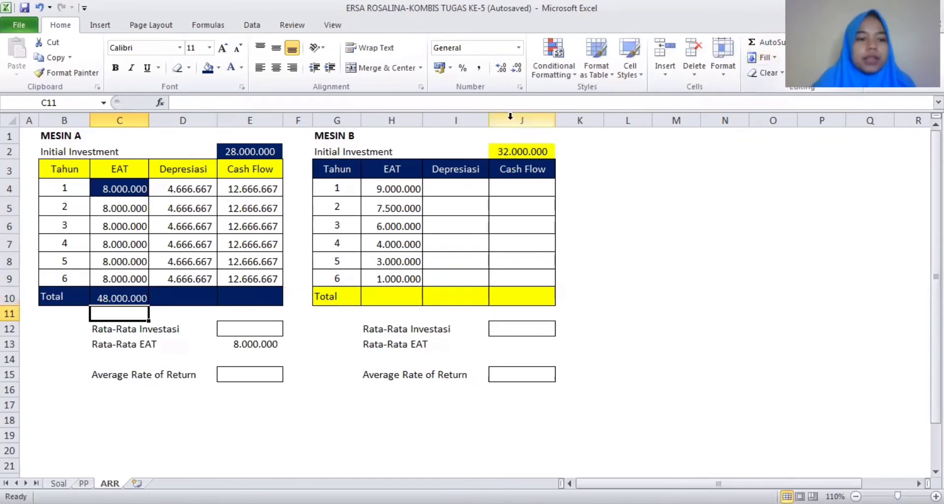
left_click(129, 294)
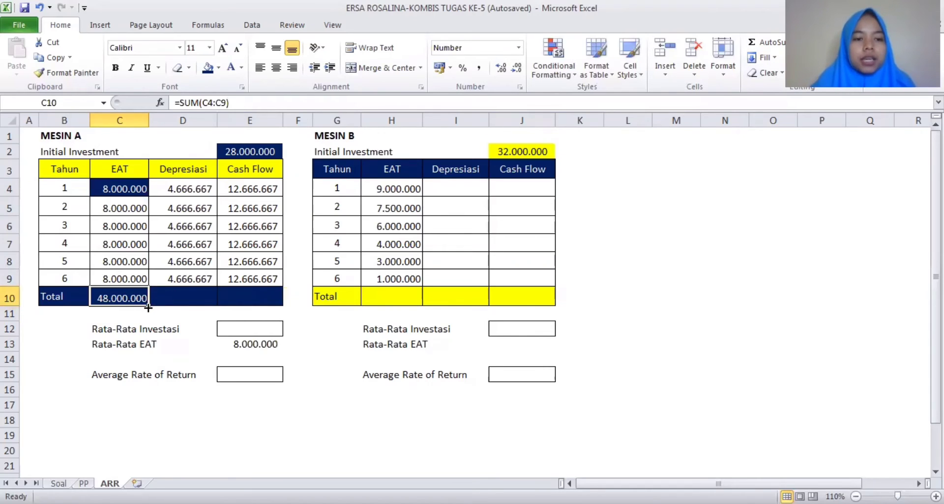
left_click_drag(149, 306, 159, 306)
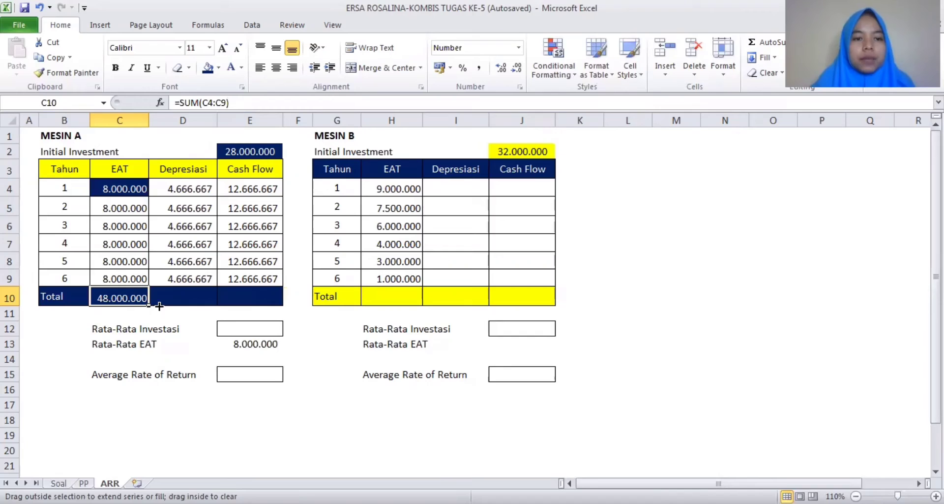
left_click_drag(159, 305, 259, 299)
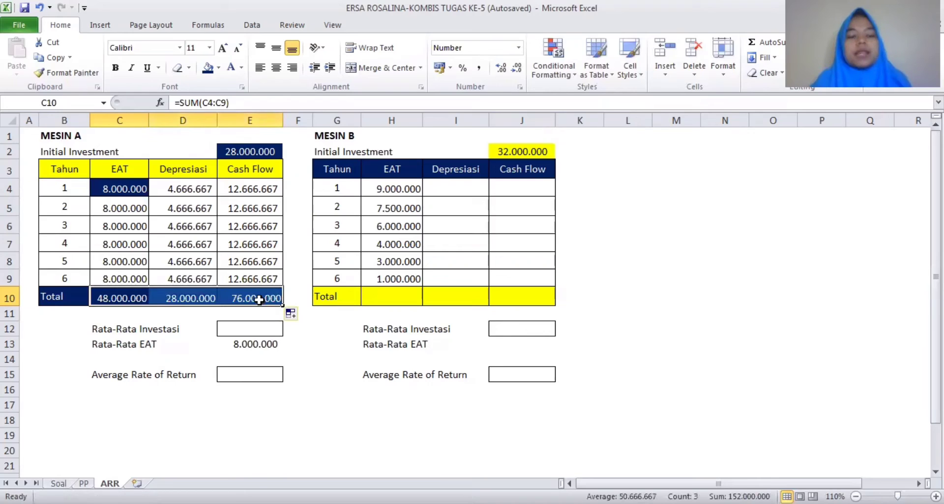
Step: Clear Mesin A's existing Rata-Rata EAT formula in E13 and calculate Rata-Rata Investasi in E12 with =E2/B9
left_click(241, 347)
key("Delete")
left_click(255, 328)
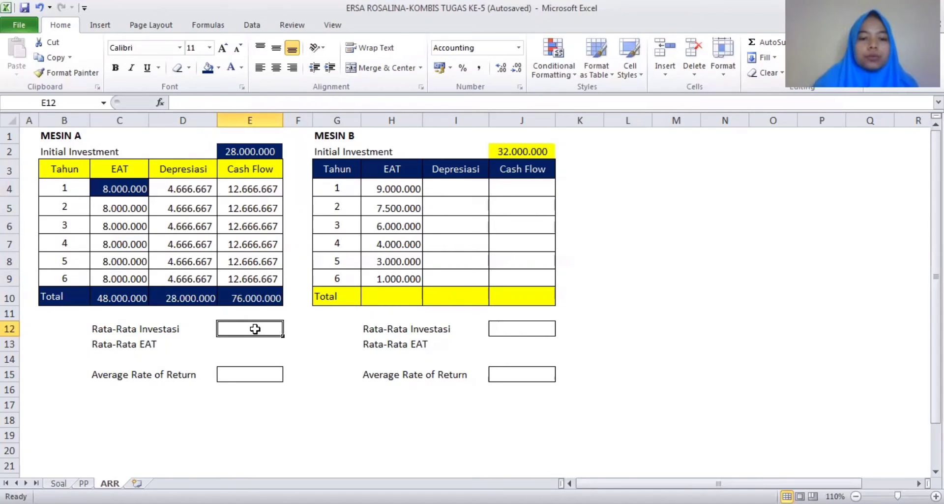
type("=")
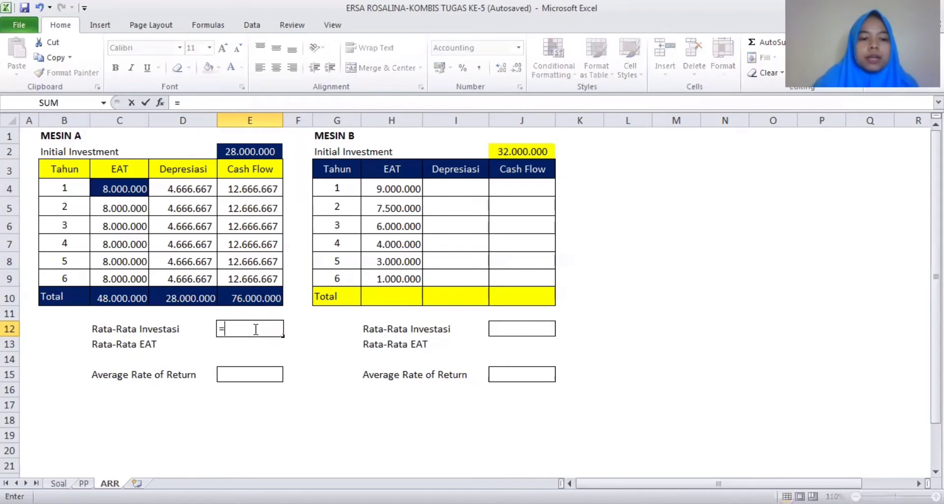
left_click(264, 152)
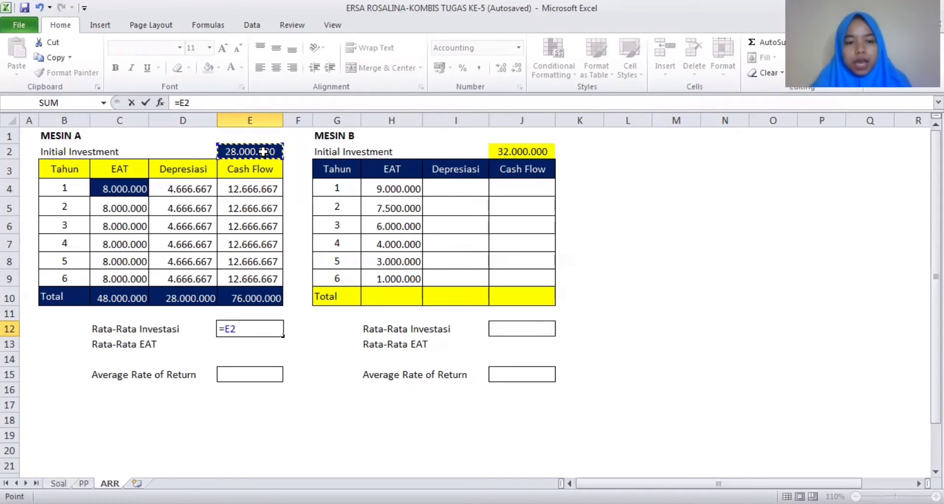
type("/")
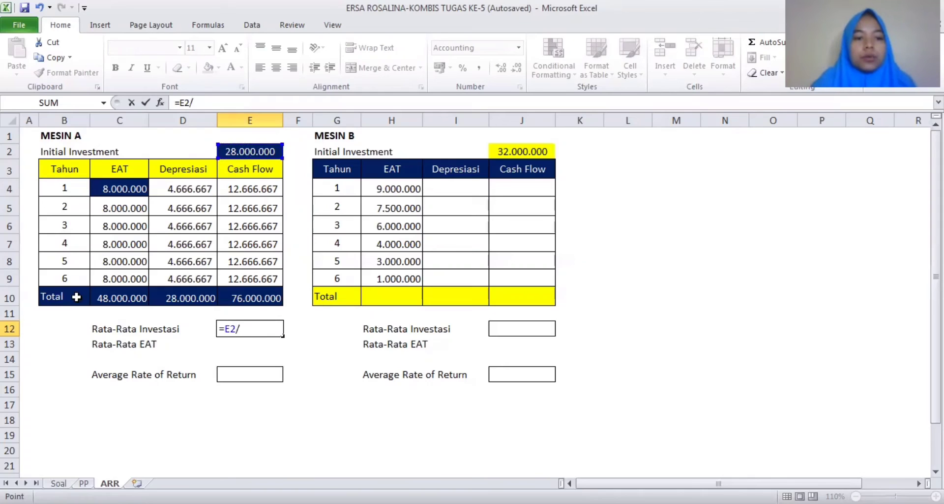
left_click(73, 281)
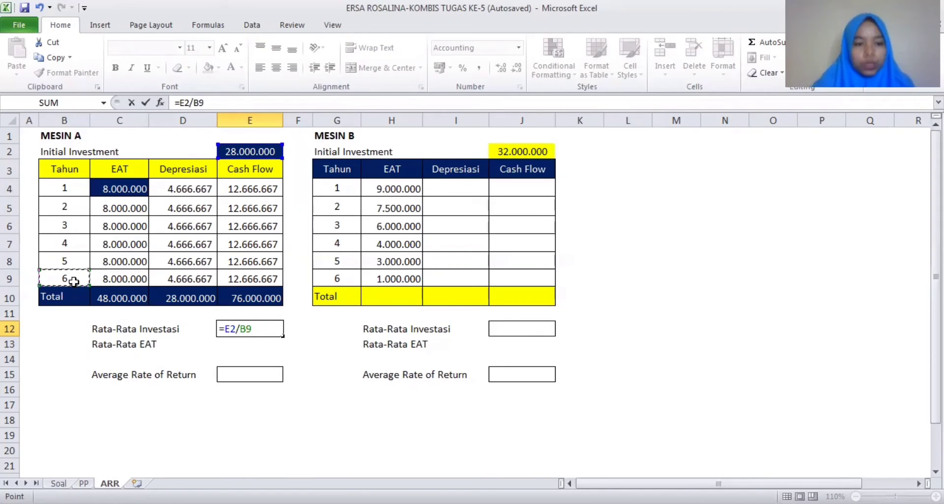
key("Return")
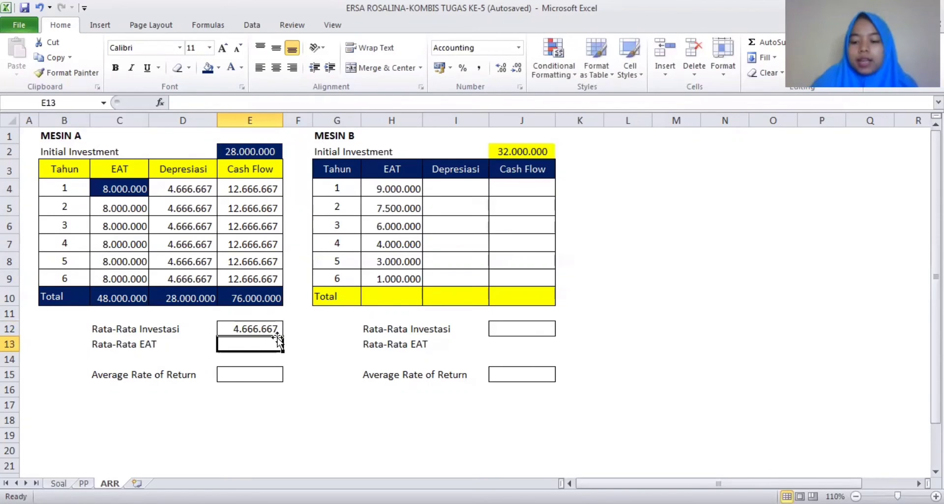
Step: Calculate Mesin A's Rata-Rata EAT in E13 with the formula =C10/B9
type("=")
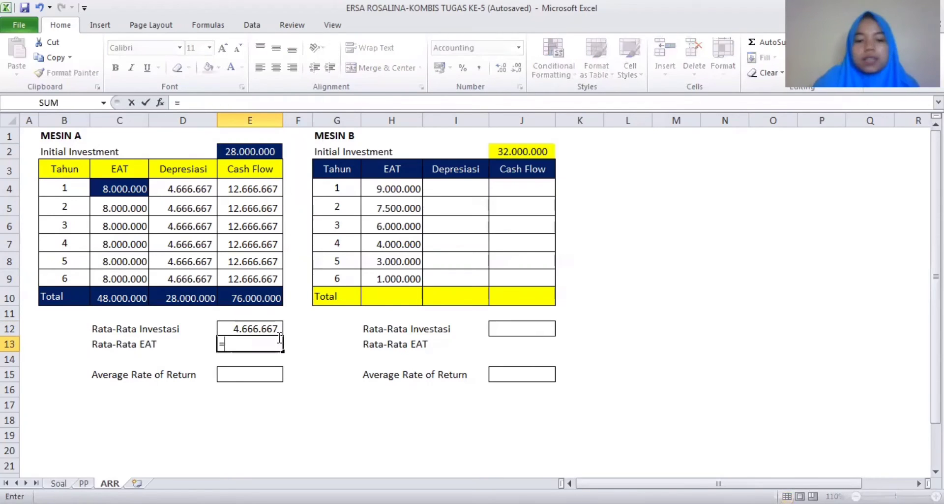
left_click(127, 295)
type("/")
left_click(66, 276)
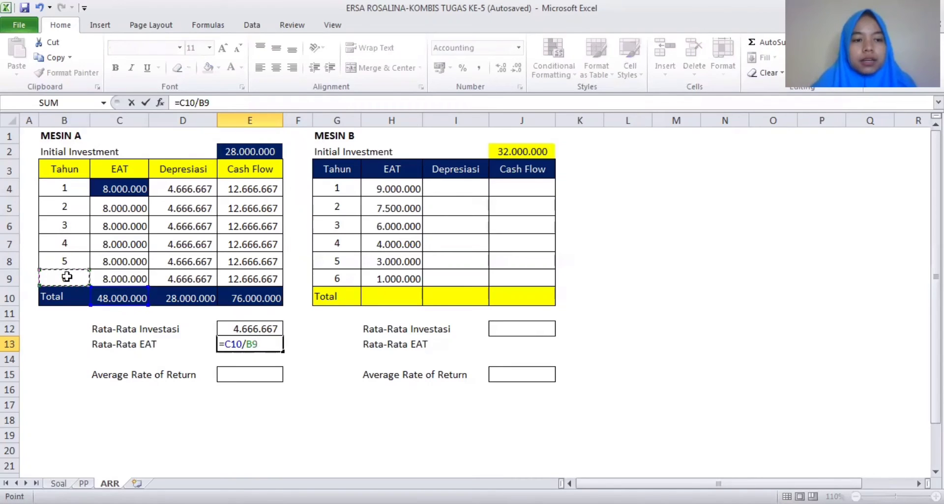
key("Return")
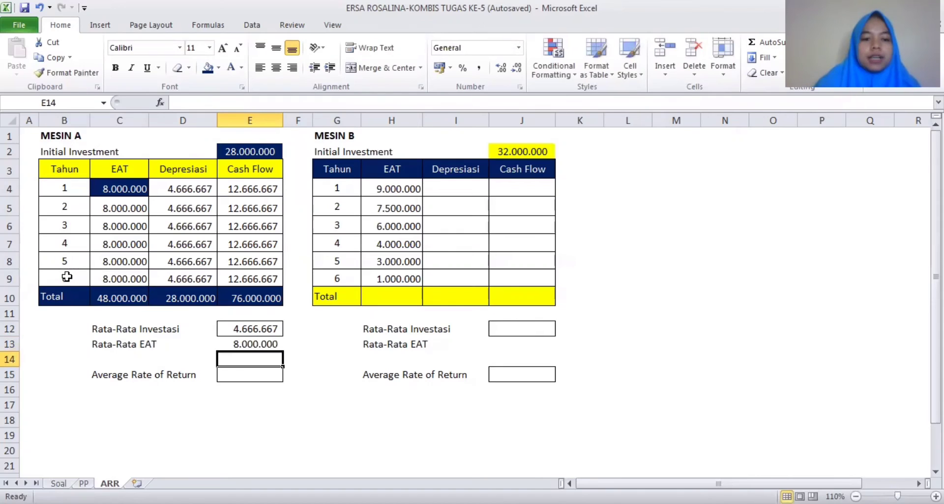
Step: Calculate Mesin A's Average Rate of Return in E15 with the formula =E13/E12
left_click(248, 377)
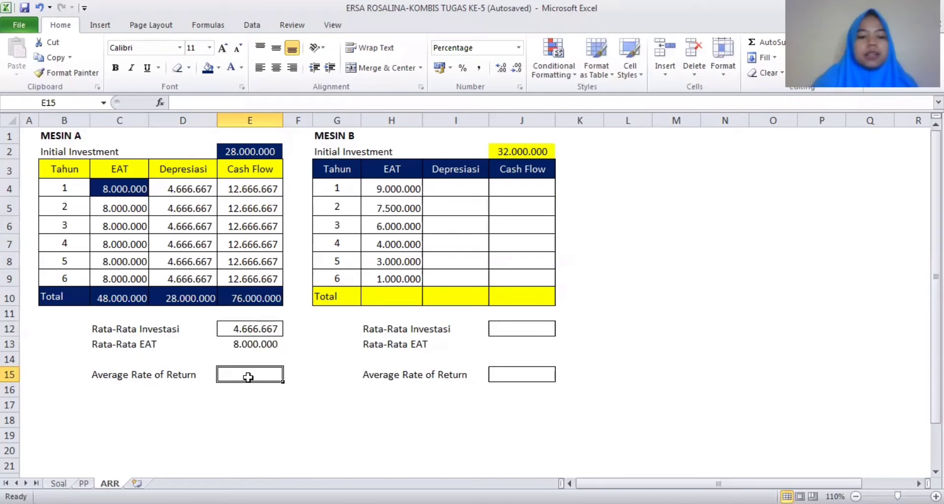
type("=")
left_click(247, 350)
type("/")
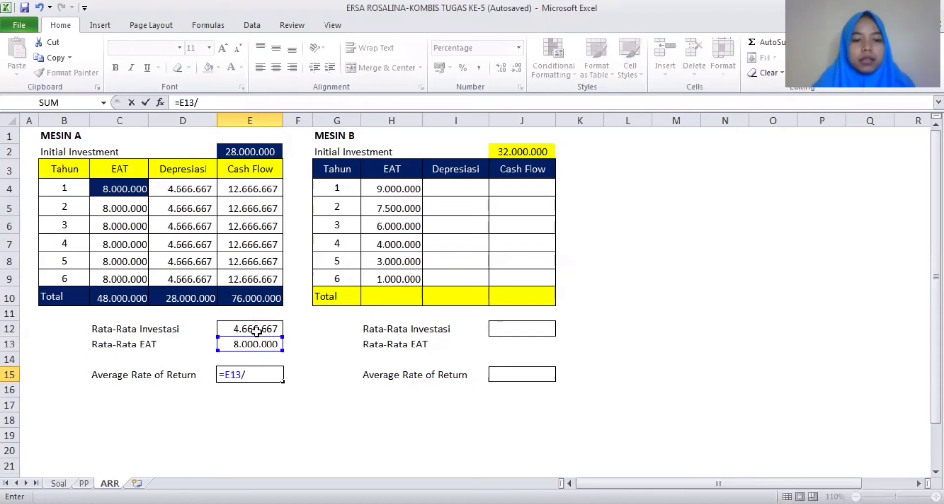
left_click(256, 328)
key("Return")
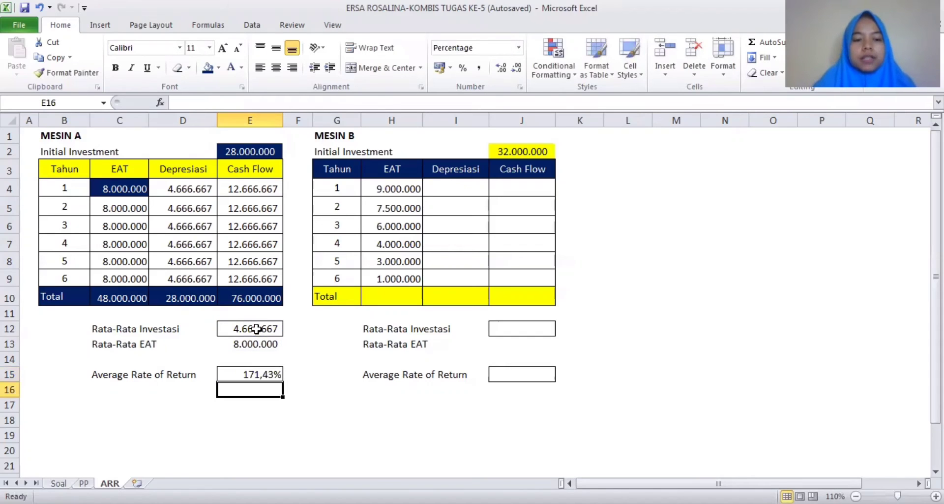
Step: Reset the number format of Mesin A's Average Rate of Return in E15 to General, and reapply Percentage with two decimal places
left_click(272, 374)
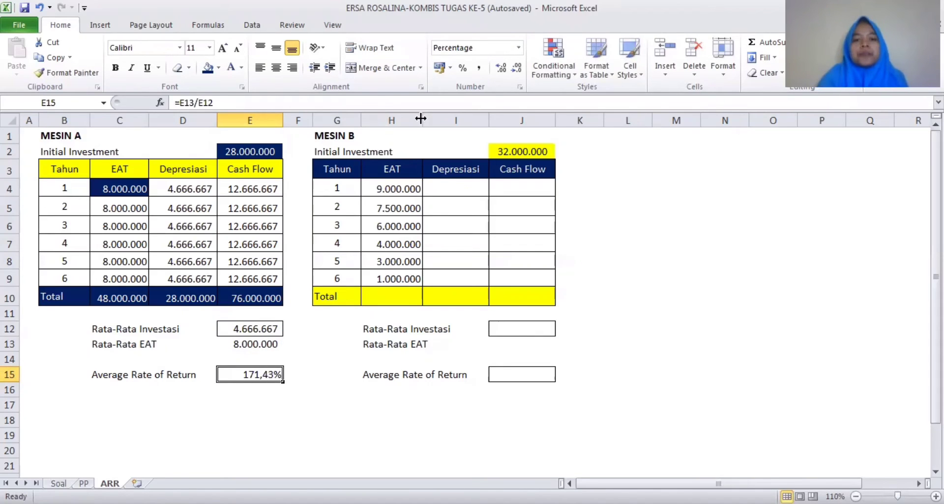
left_click(519, 47)
left_click(507, 67)
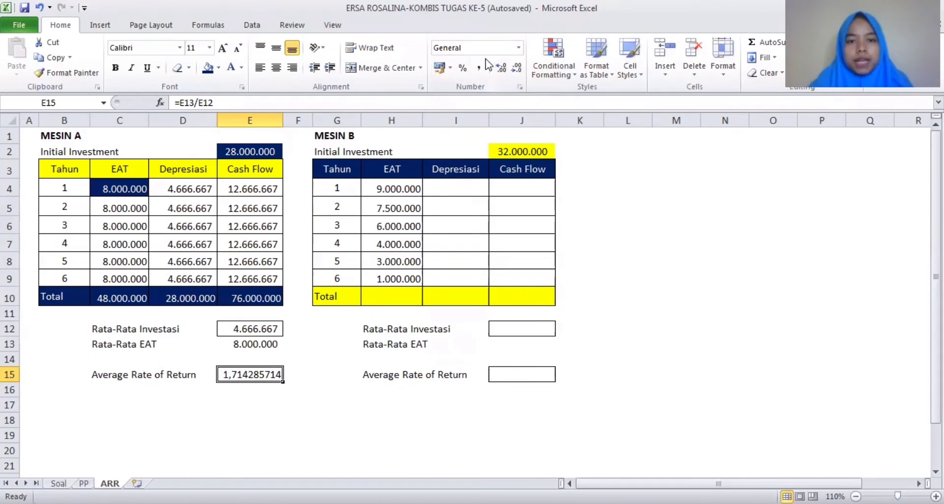
left_click(464, 66)
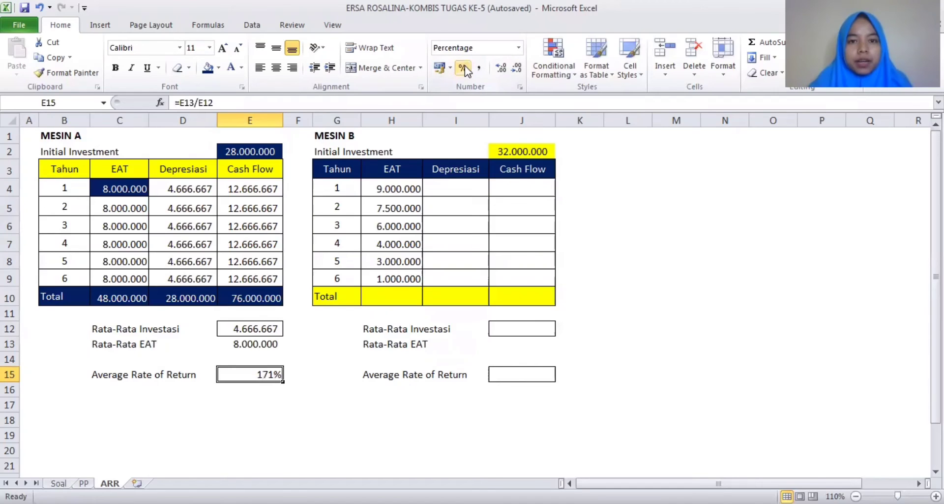
left_click(500, 68)
left_click(496, 70)
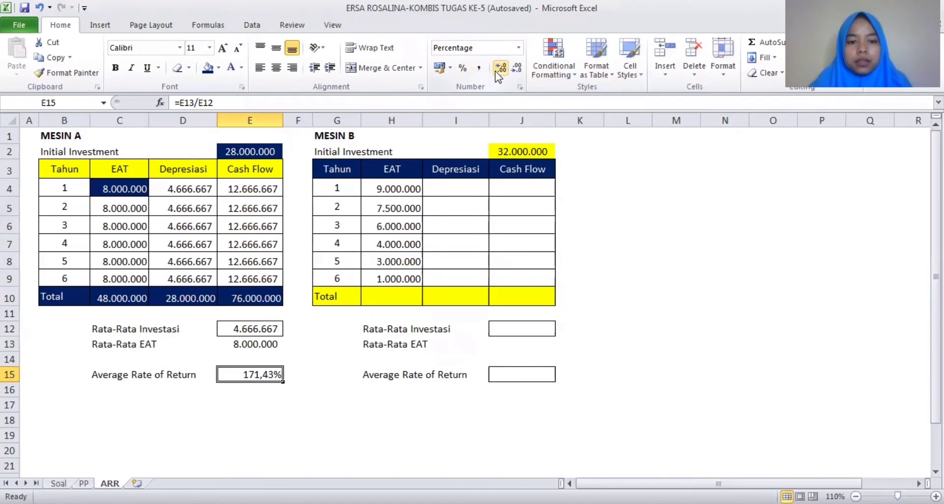
Step: Link Mesin B's year 1 Depresiasi in I4 to the PP sheet with =PP!I4 and fill it down through I9
left_click(460, 189)
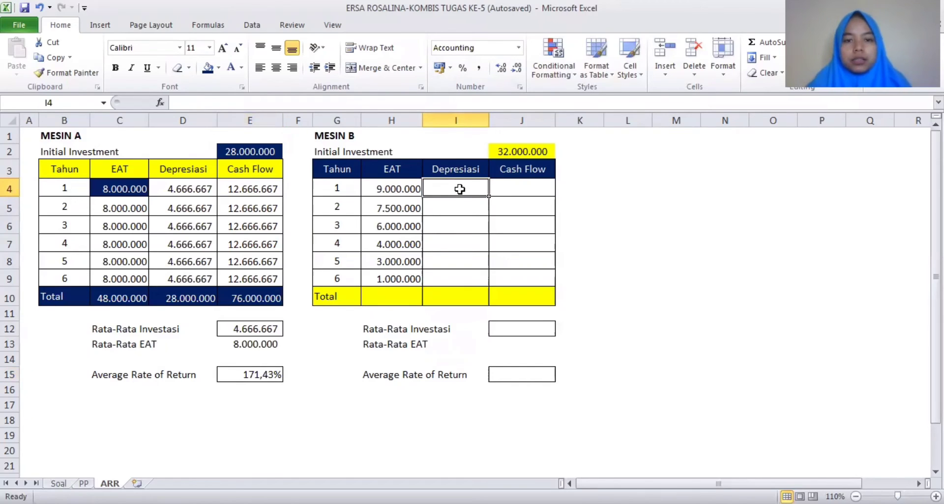
type("=")
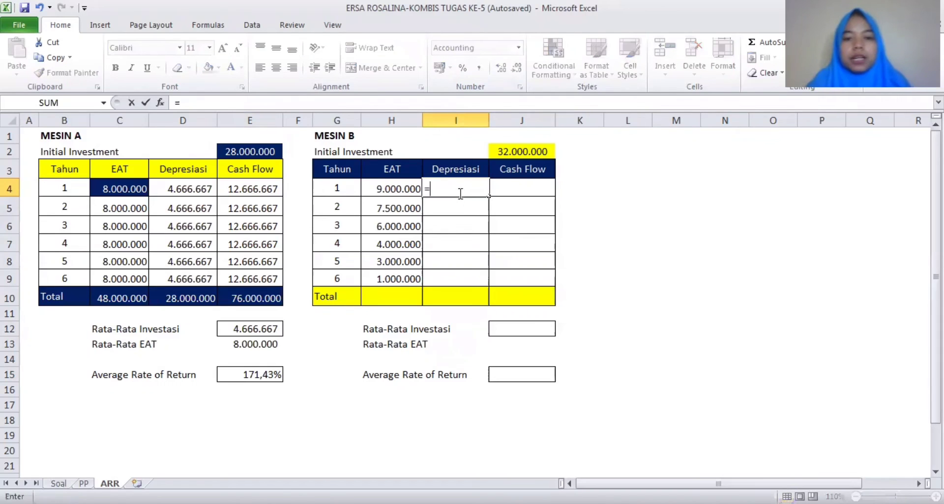
left_click(84, 483)
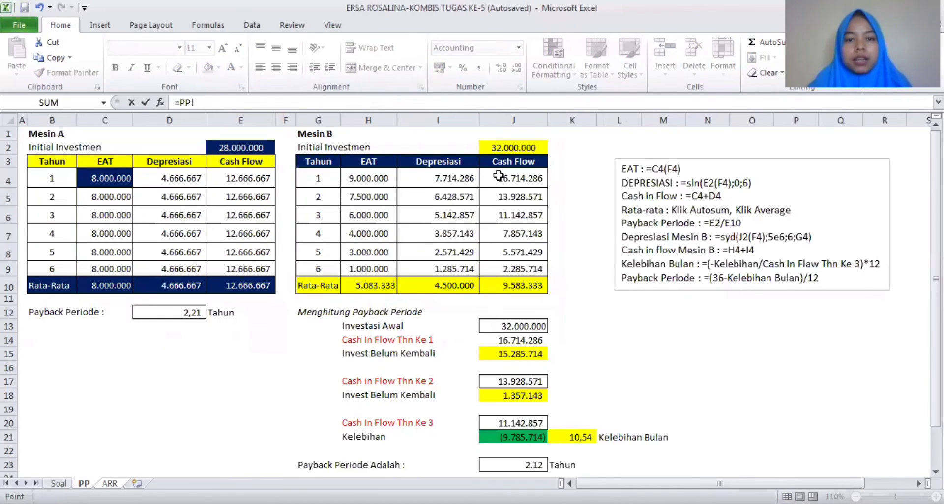
left_click(430, 177)
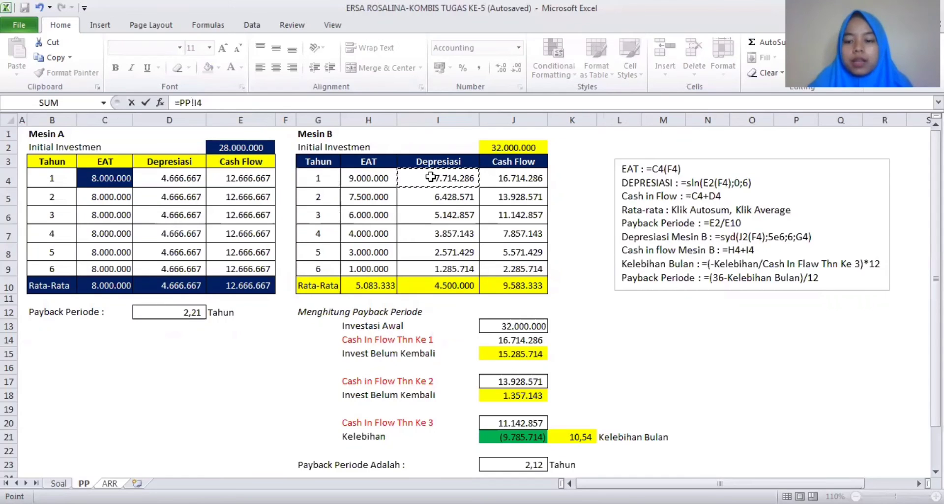
key("Return")
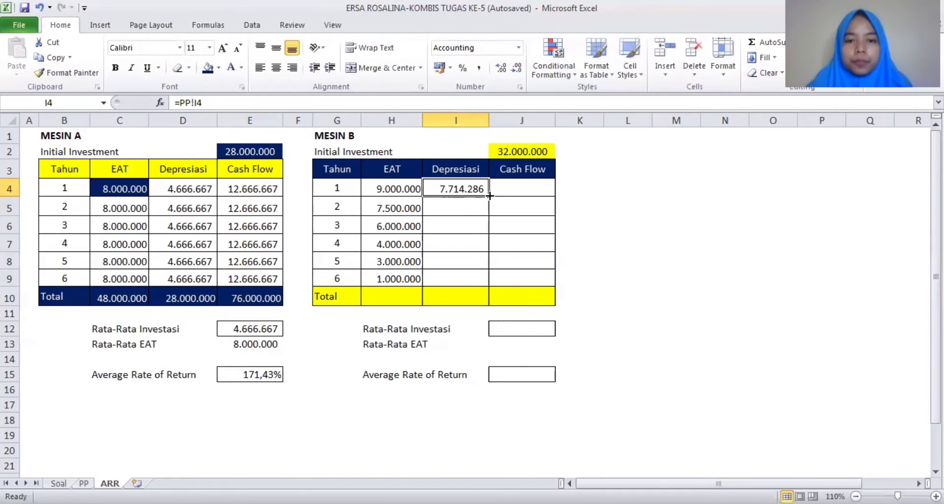
left_click_drag(489, 195, 481, 290)
Step: Calculate Mesin B's year 1 Cash Flow in J4 with =H4+I4 and fill it down through J9
left_click(540, 182)
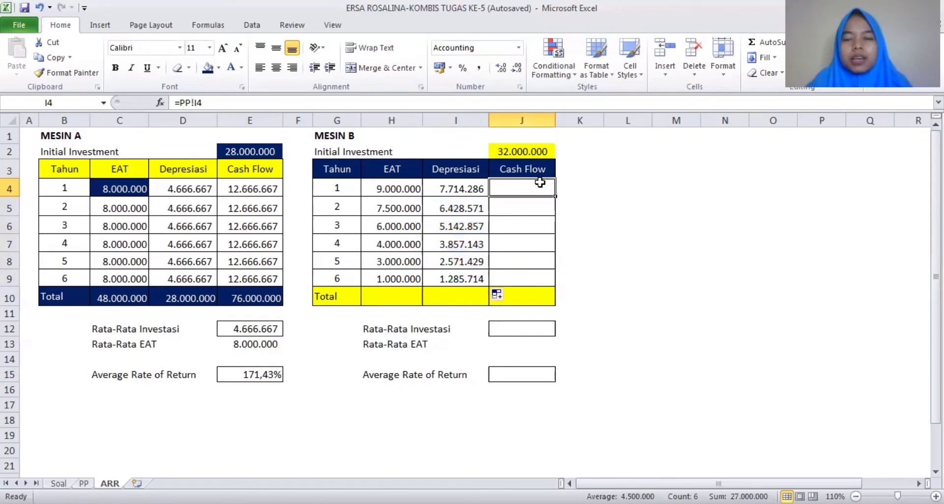
type("=")
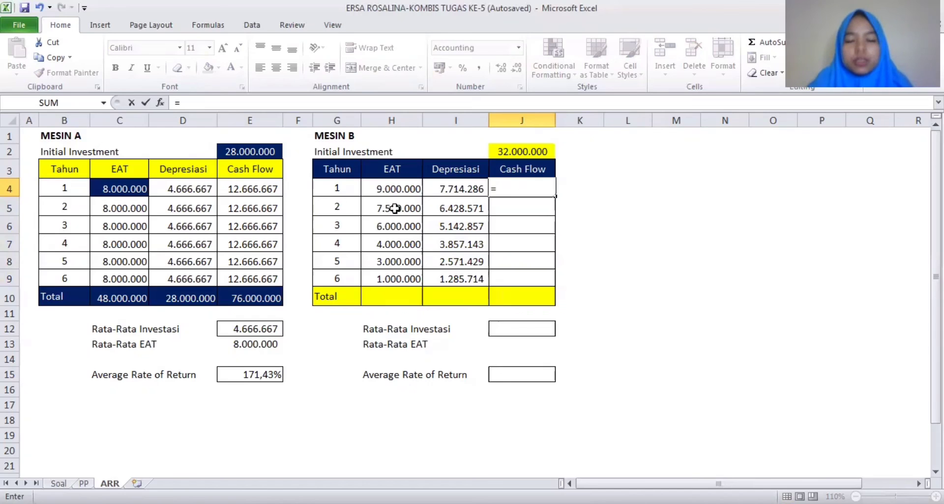
left_click(402, 191)
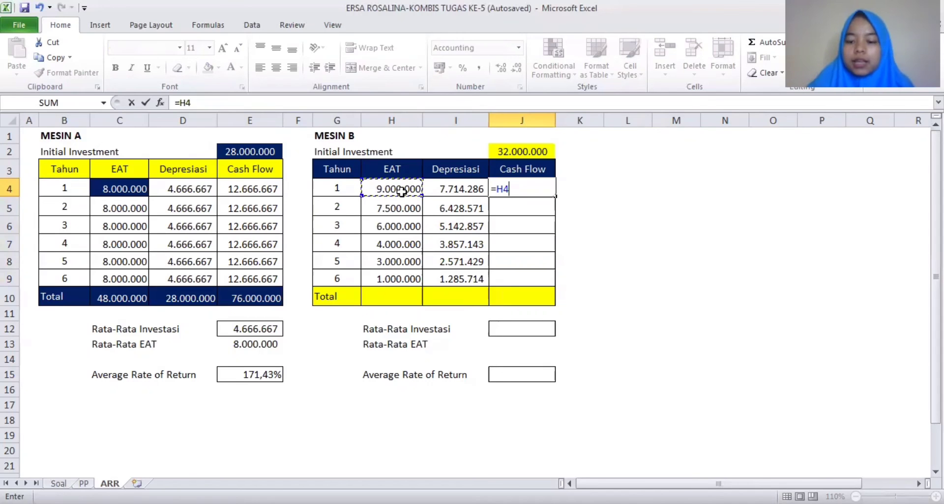
type("+")
left_click(460, 186)
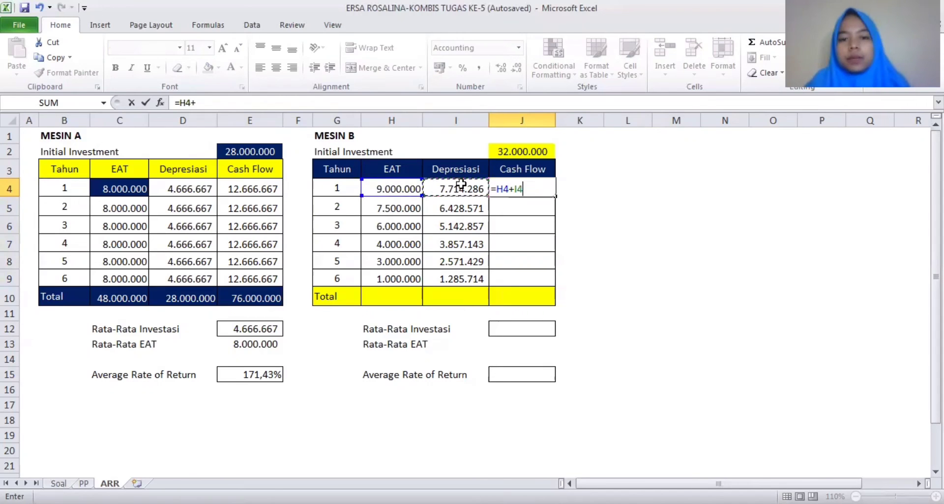
key("Return")
left_click(539, 185)
left_click_drag(555, 198, 553, 283)
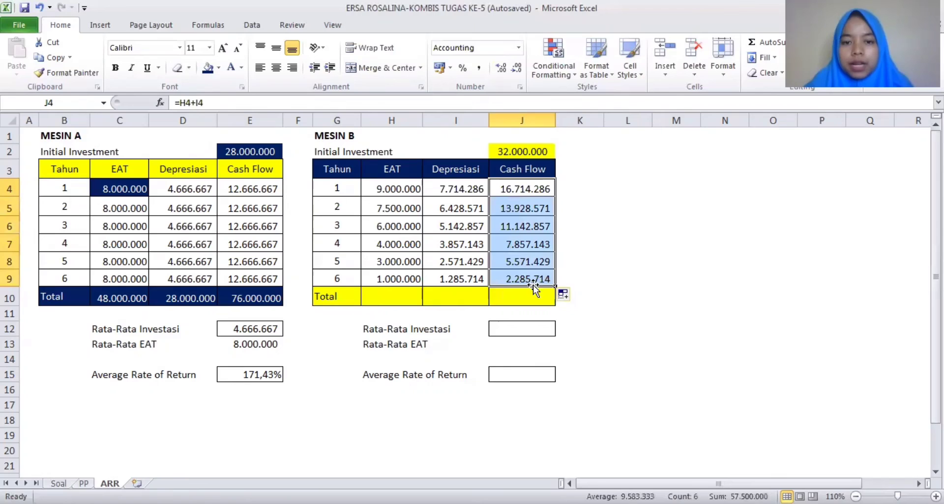
Step: Total Mesin B's EAT in H10 with =SUM(H4:H9) and fill the formula across through J10
left_click(376, 297)
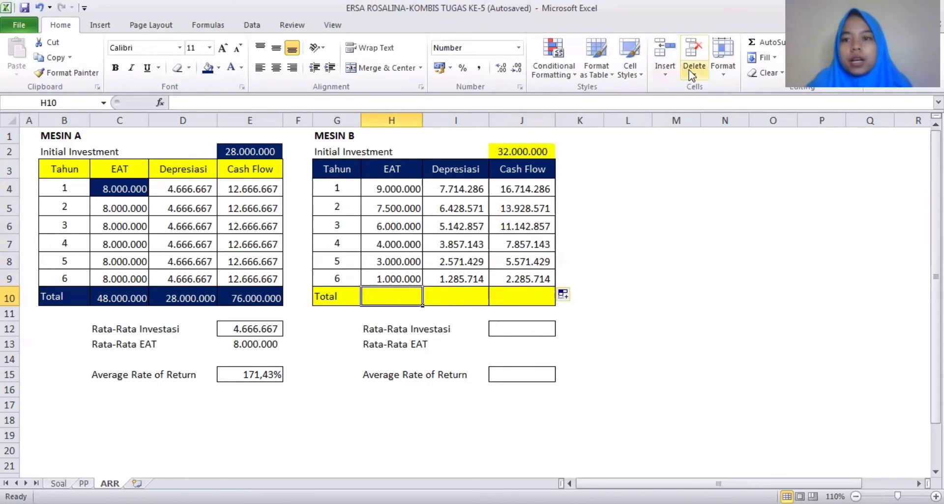
left_click(772, 42)
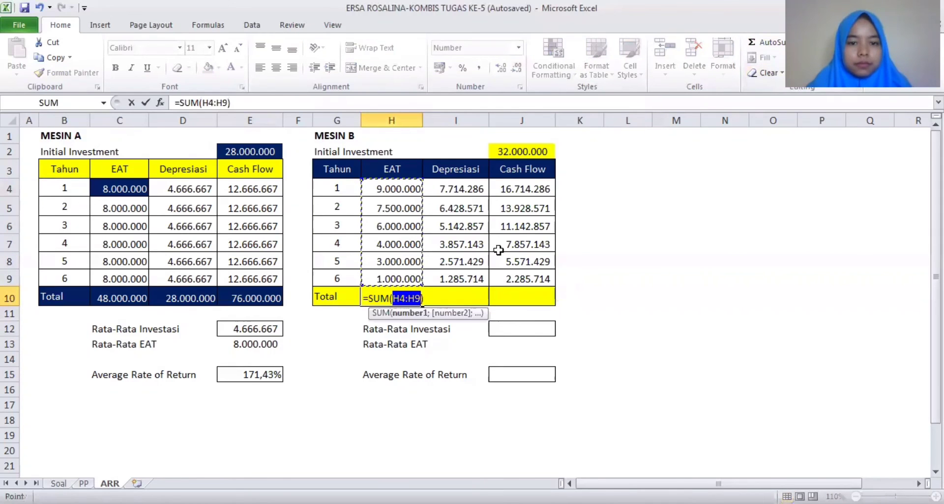
key("Return")
left_click(409, 300)
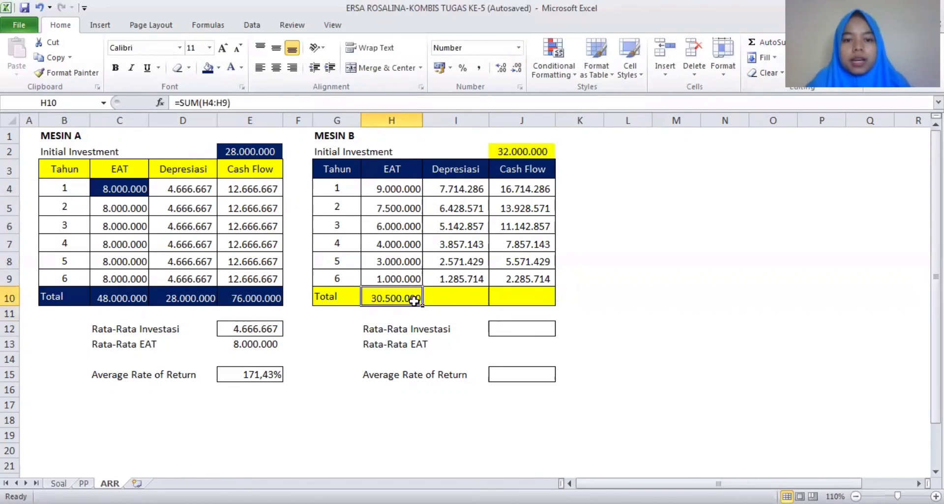
left_click_drag(424, 305, 526, 297)
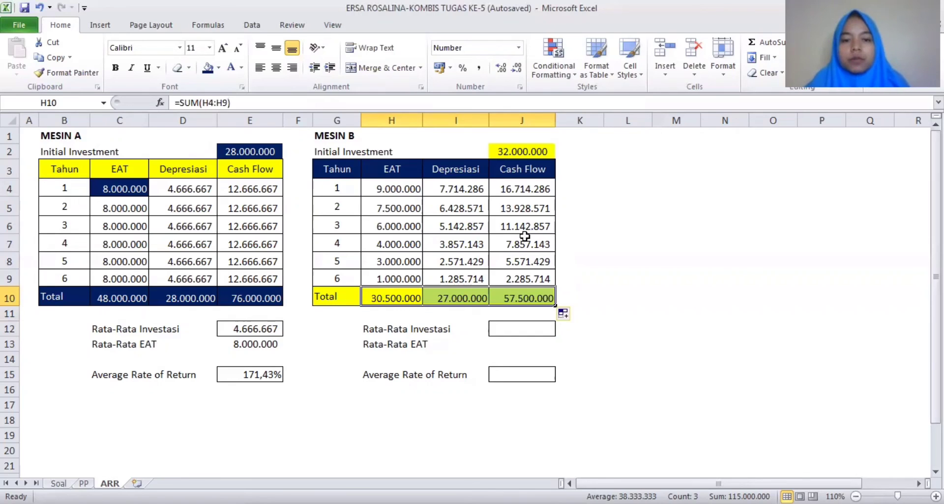
Step: Calculate Mesin B's Rata-Rata Investasi in J12 with the formula =J2/G9
left_click(504, 329)
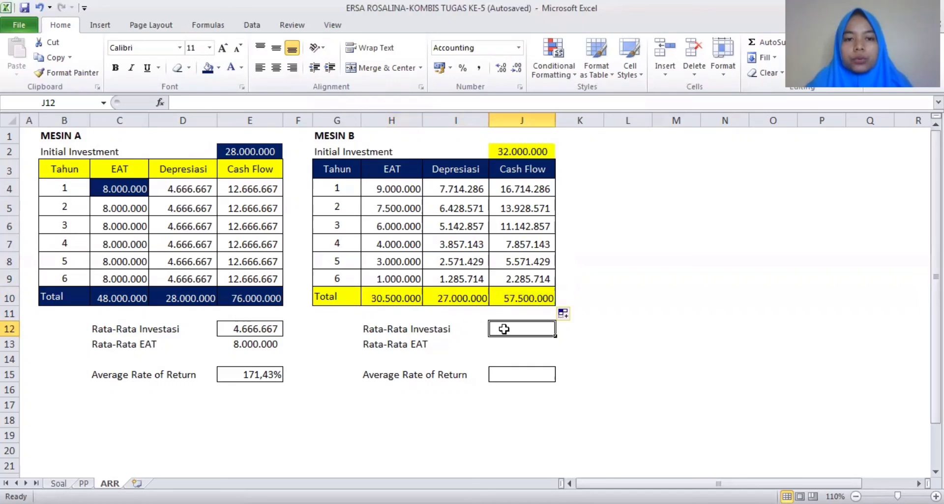
type("=")
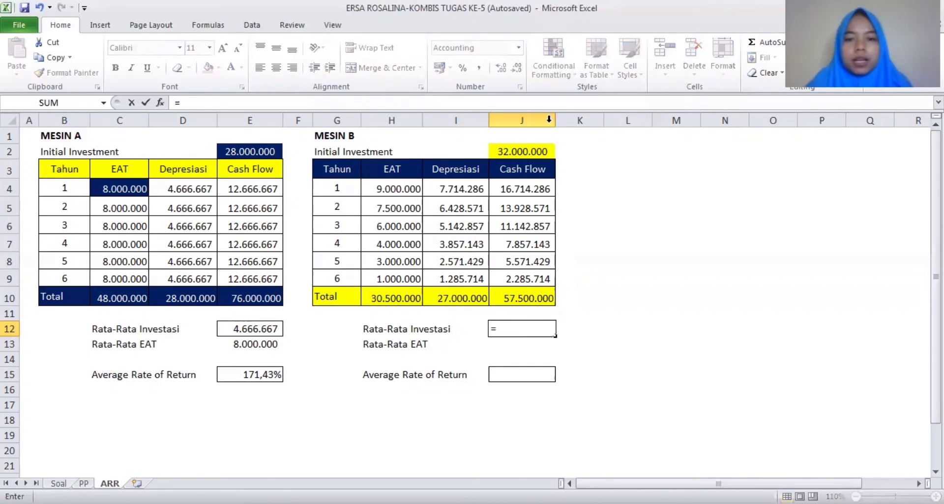
left_click(522, 153)
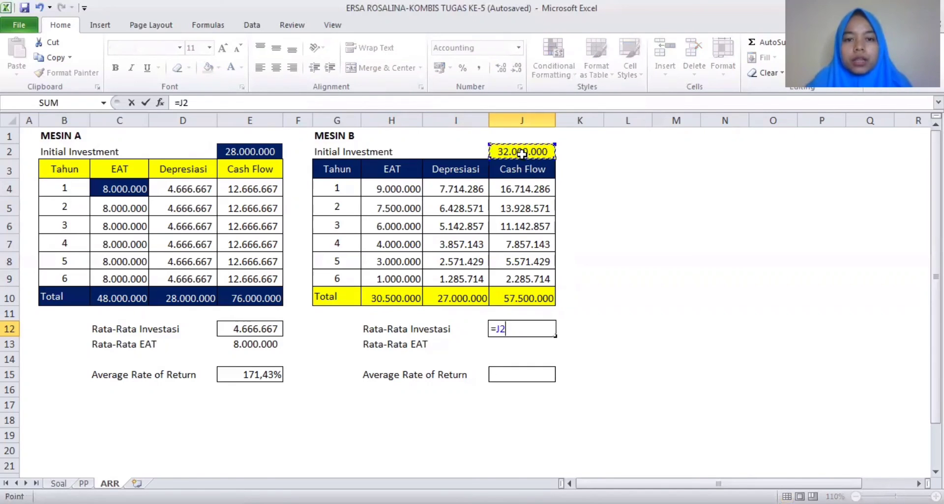
type("/")
left_click(342, 298)
left_click(341, 278)
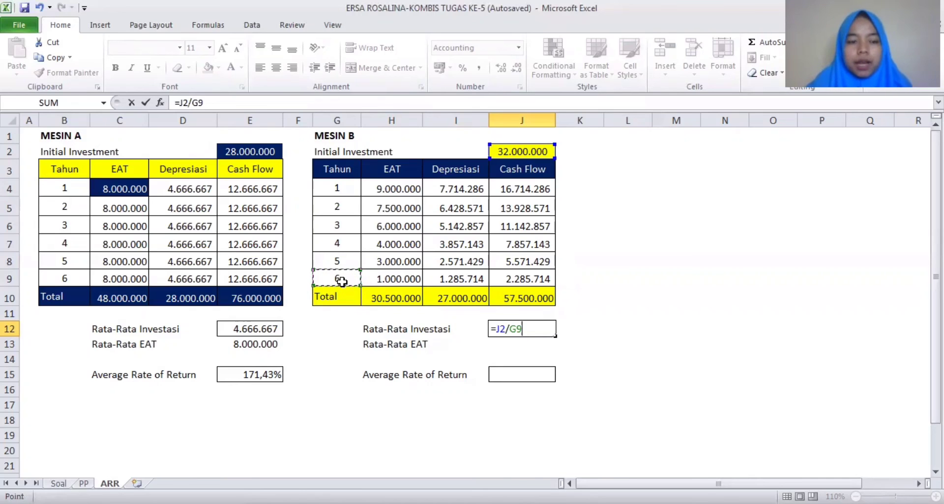
key("Return")
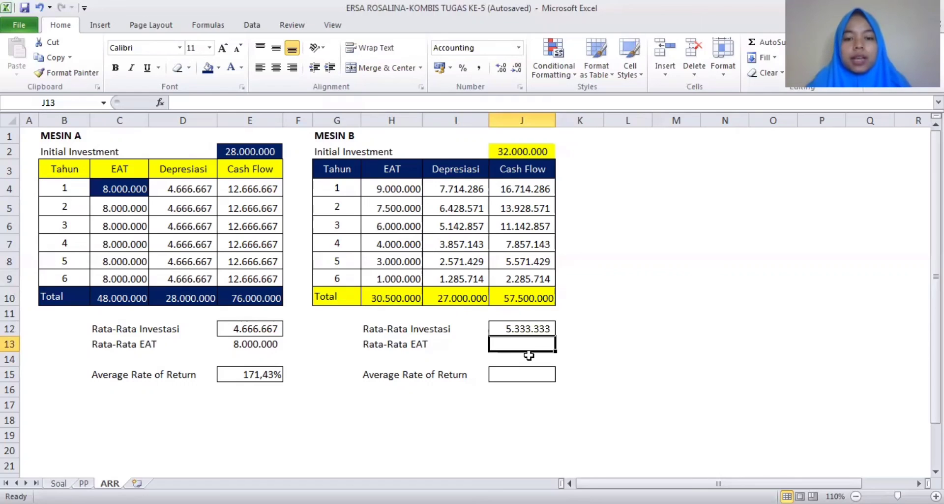
Step: Calculate Mesin B's Rata-Rata EAT in J13 with the formula =H10/G9
type("=")
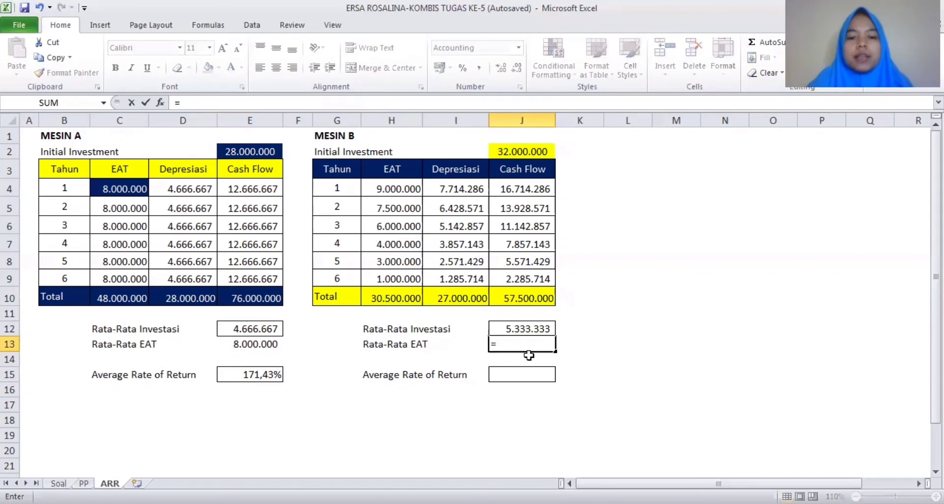
left_click(399, 297)
type("/")
left_click(348, 280)
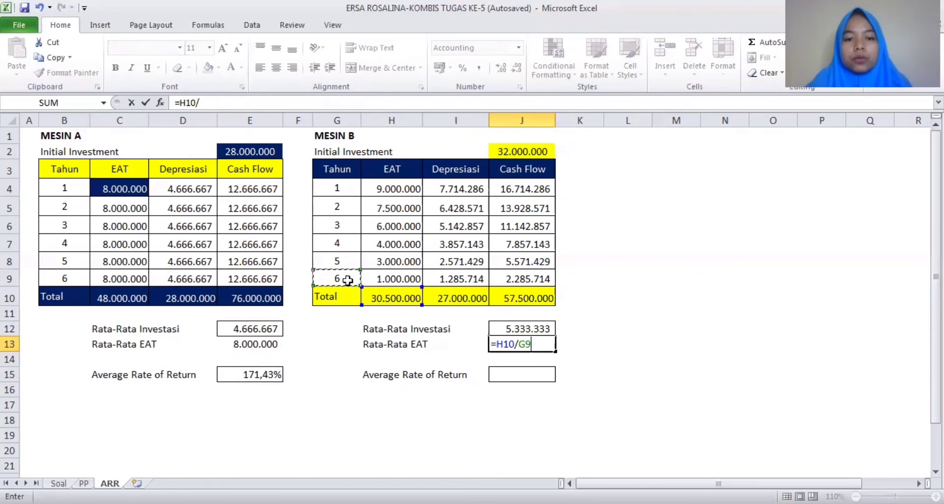
key("Return")
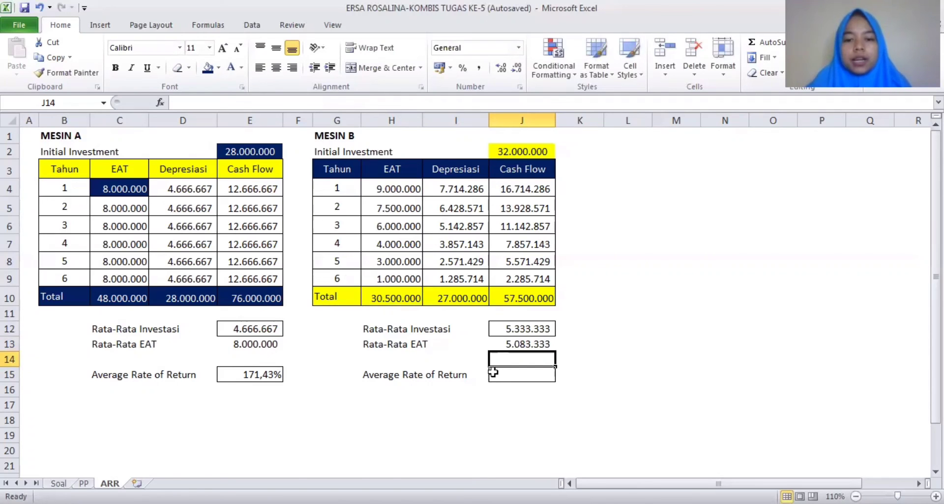
Step: Copy Mesin A's Average Rate of Return formula from E15 into J15 for Mesin B
left_click(508, 374)
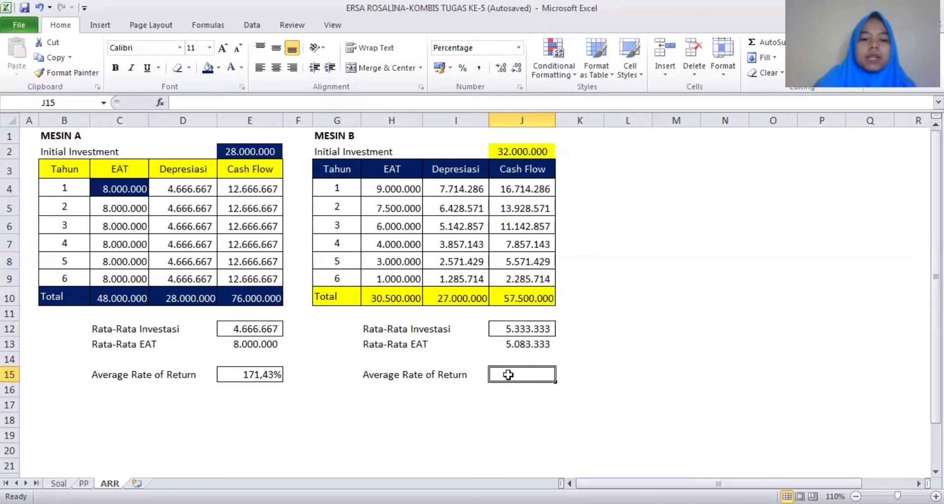
left_click(265, 376)
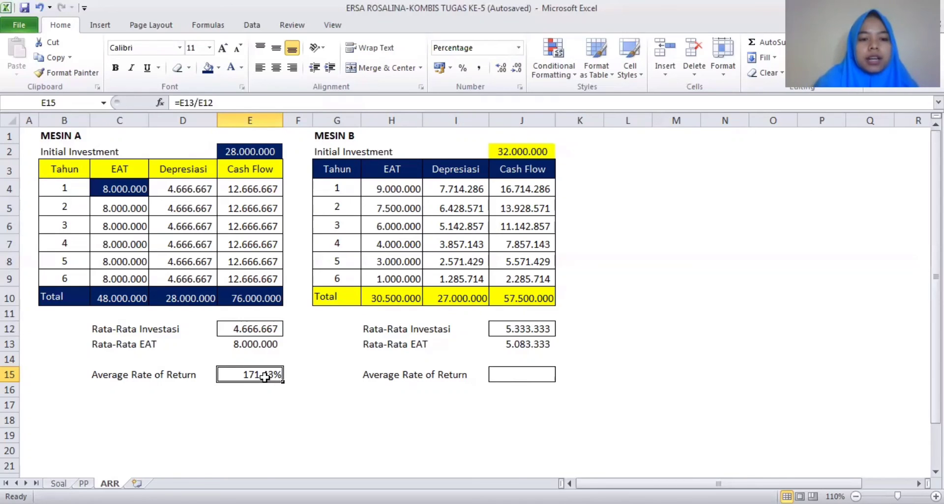
key("ctrl+c")
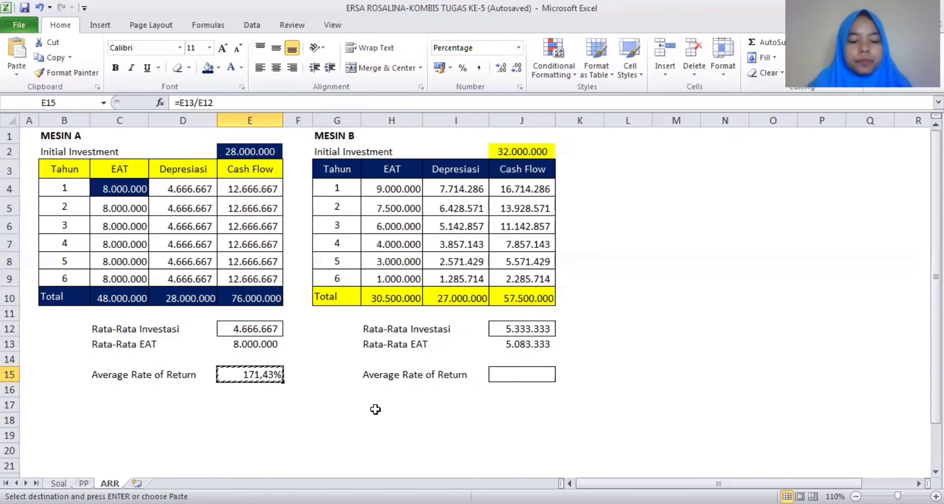
left_click(520, 378)
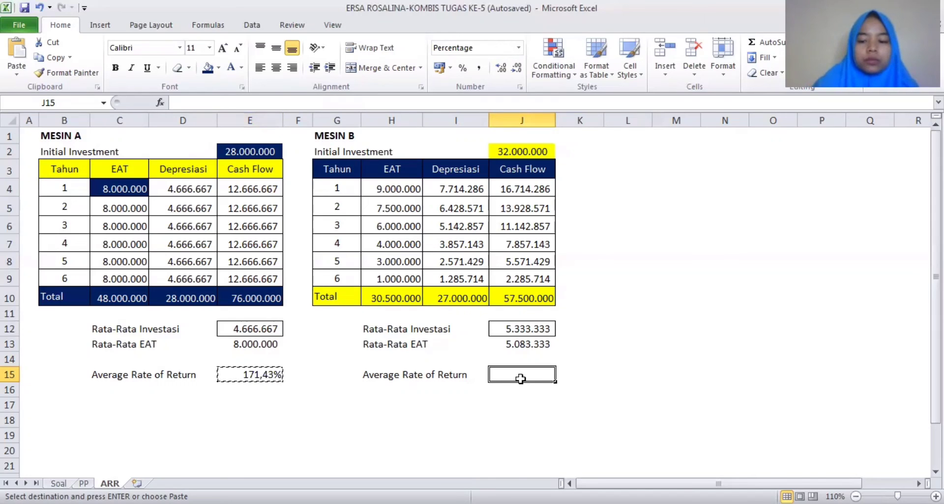
key("Return")
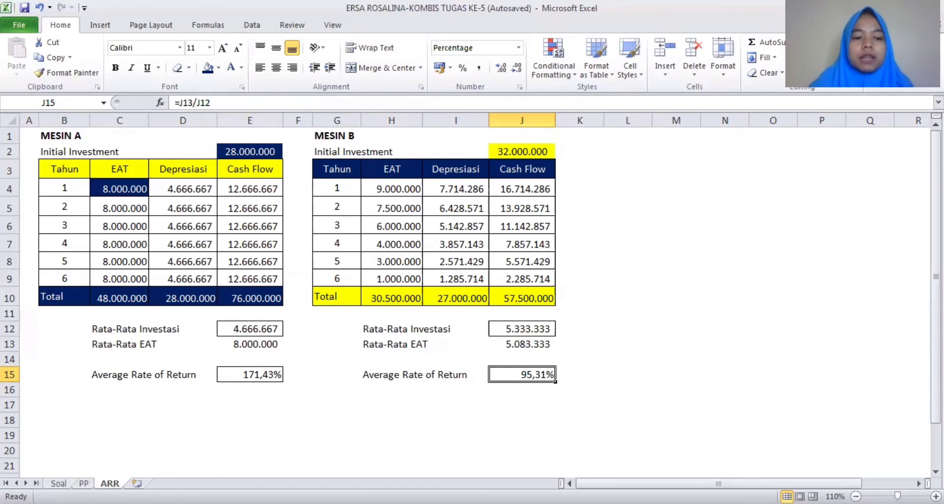
Step: Compare the payback periods on the PP sheet with the Average Rate of Return results on the ARR sheet
key("ctrl+Page_Up")
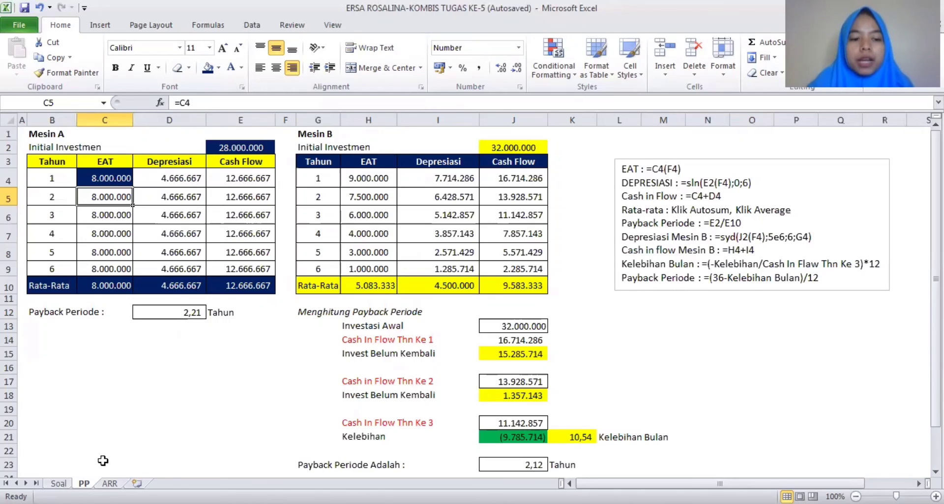
left_click(110, 483)
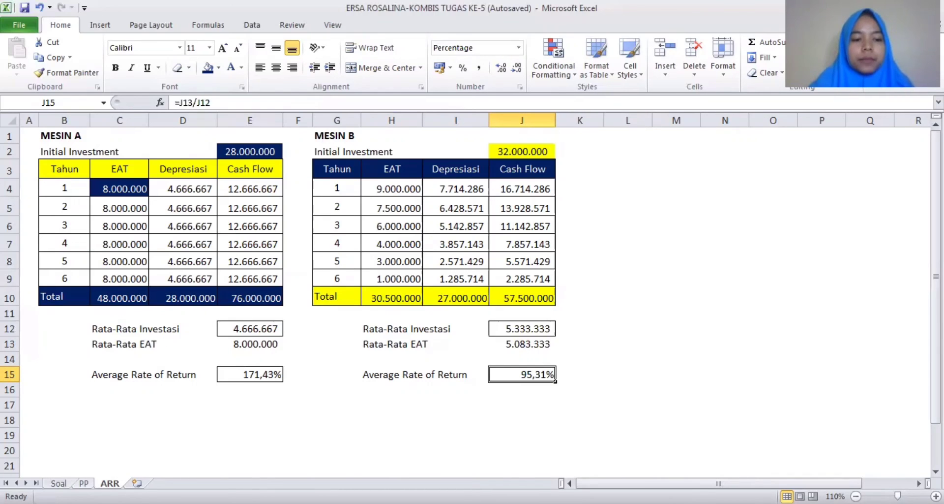
left_click(84, 483)
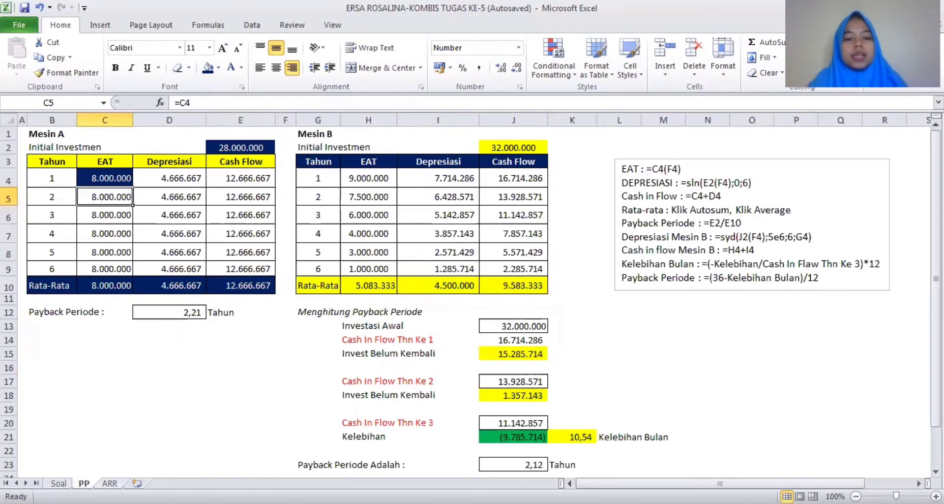
left_click(110, 483)
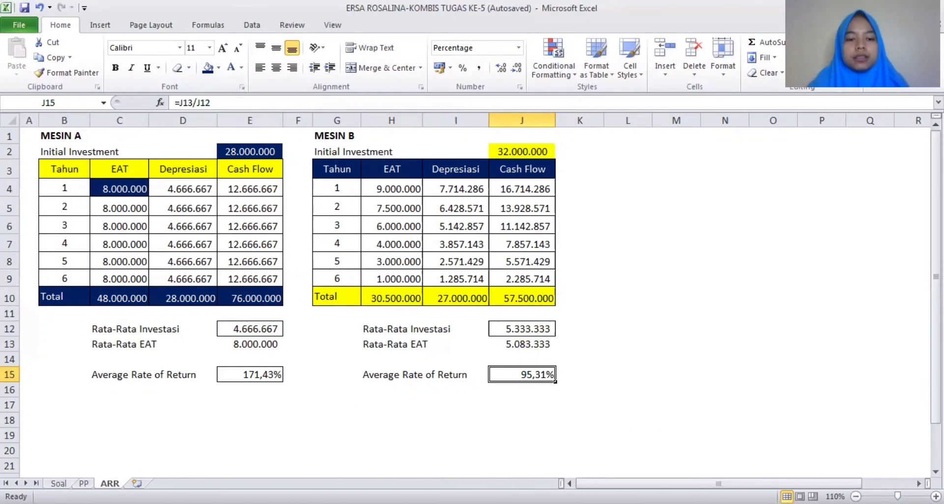